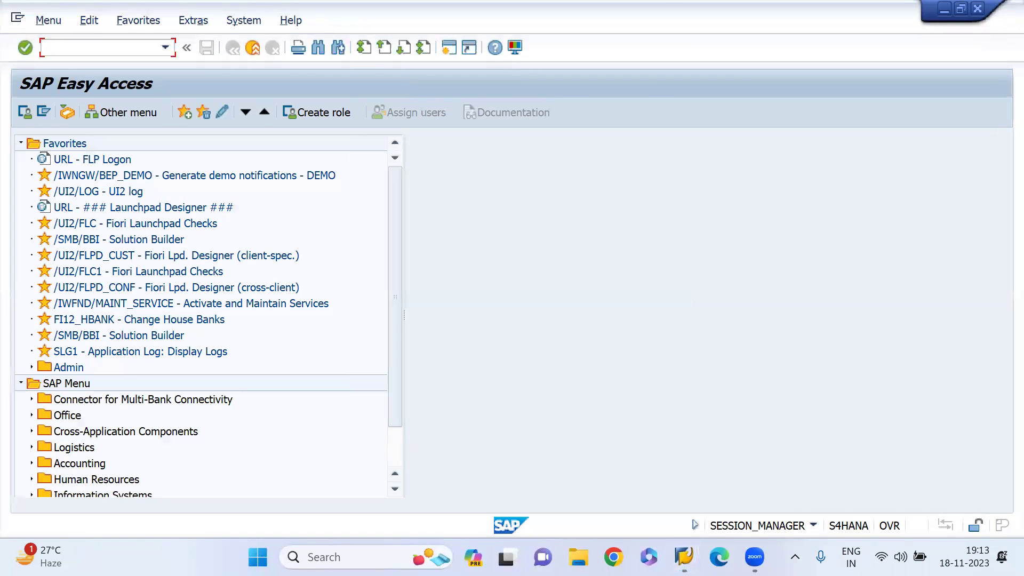
Step: Run transaction OLME and open the delivery type and availability check configuration by plant under Purchase Order, Set up Stock Transport Order
{"action": "key", "text": "Return"}
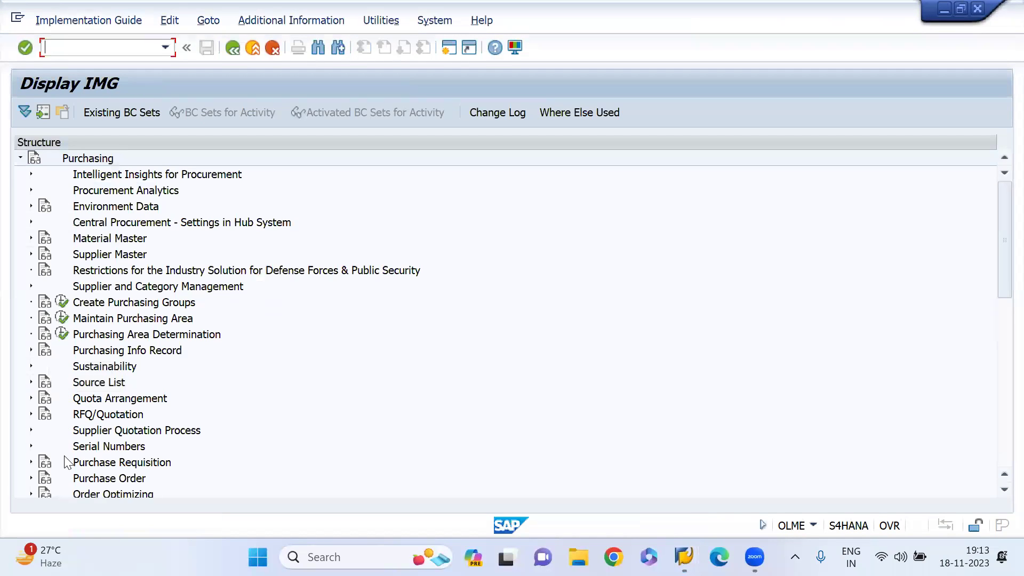
{"action": "left_click", "coordinate": [32, 478]}
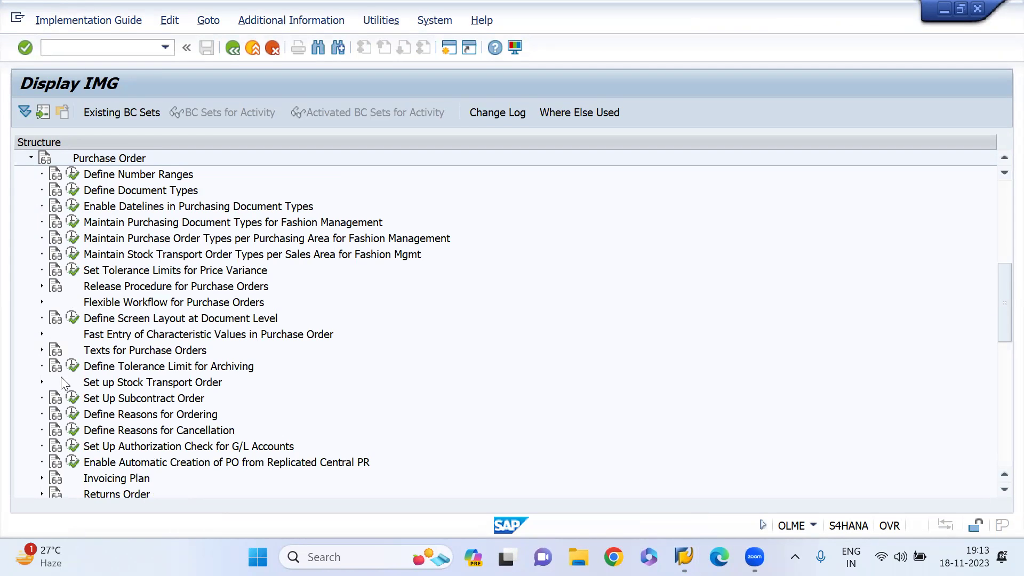
{"action": "left_click", "coordinate": [44, 383]}
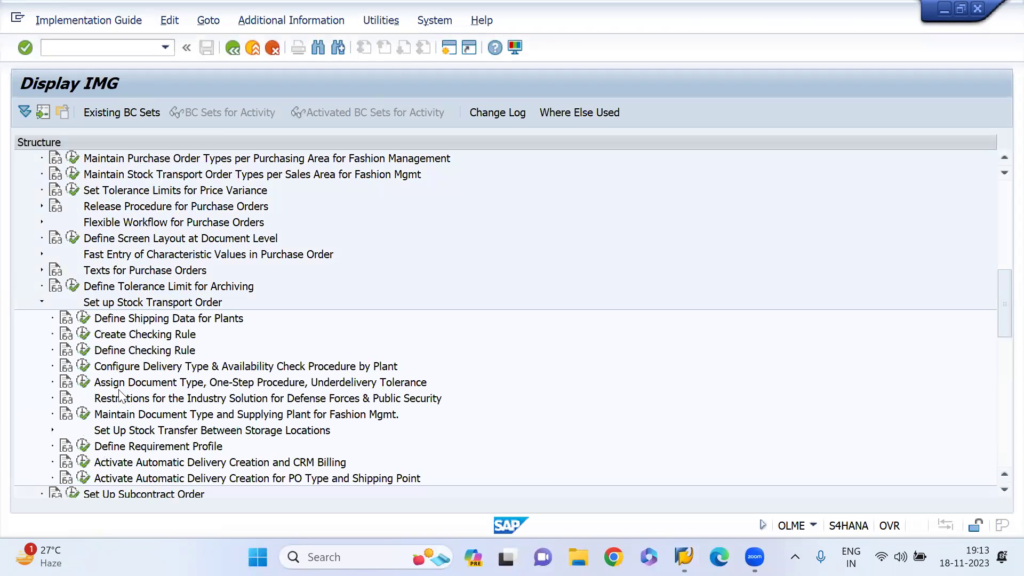
{"action": "left_click", "coordinate": [84, 367]}
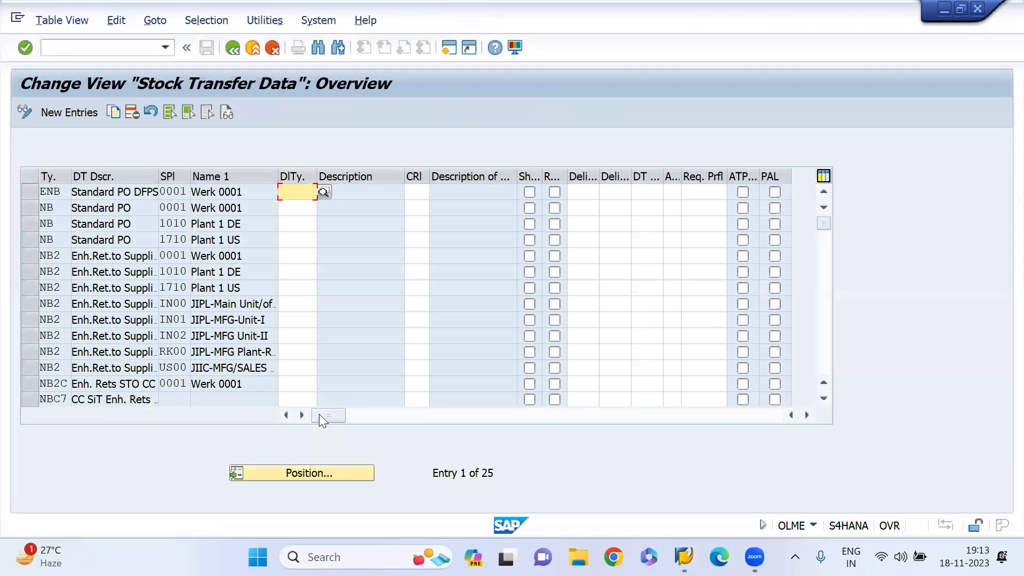
Step: Go to the stock transfer entry for document type UB and supplying plant IN00 and examine its delivery type
{"action": "left_click", "coordinate": [322, 473]}
{"action": "type", "text": "ub"}
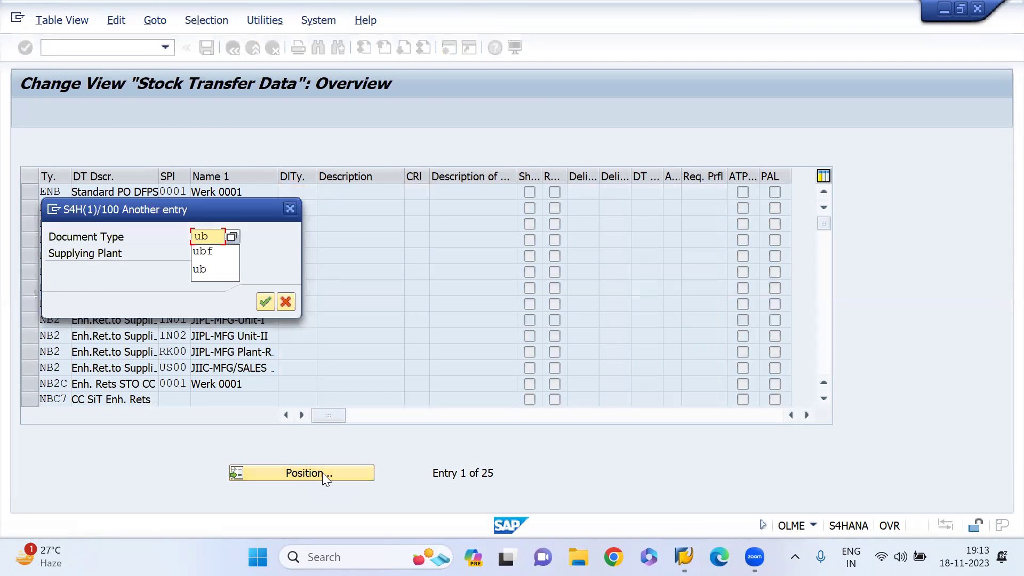
{"action": "key", "text": "Tab"}
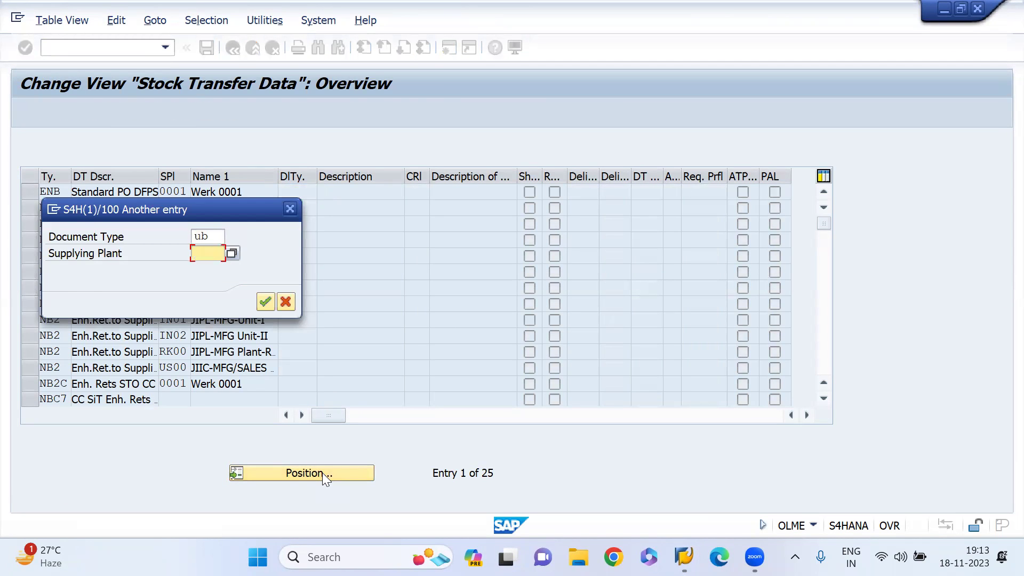
{"action": "type", "text": "in00"}
{"action": "key", "text": "Return"}
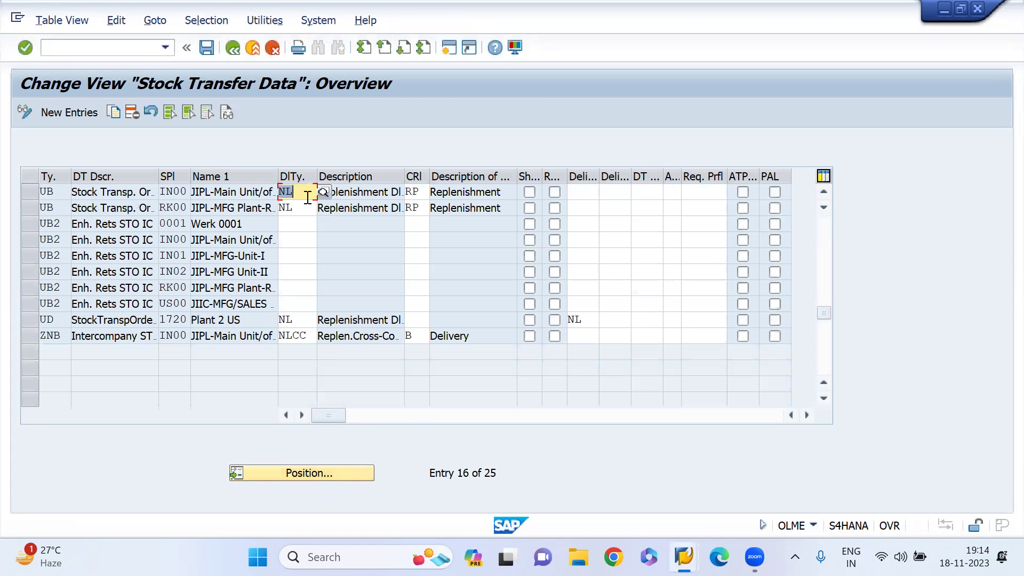
{"action": "left_click", "coordinate": [306, 196]}
{"action": "left_click", "coordinate": [128, 47]}
{"action": "left_click", "coordinate": [302, 193]}
Step: Switch to transaction SPRO with /nspro and display the SAP Reference IMG
{"action": "left_click", "coordinate": [92, 41]}
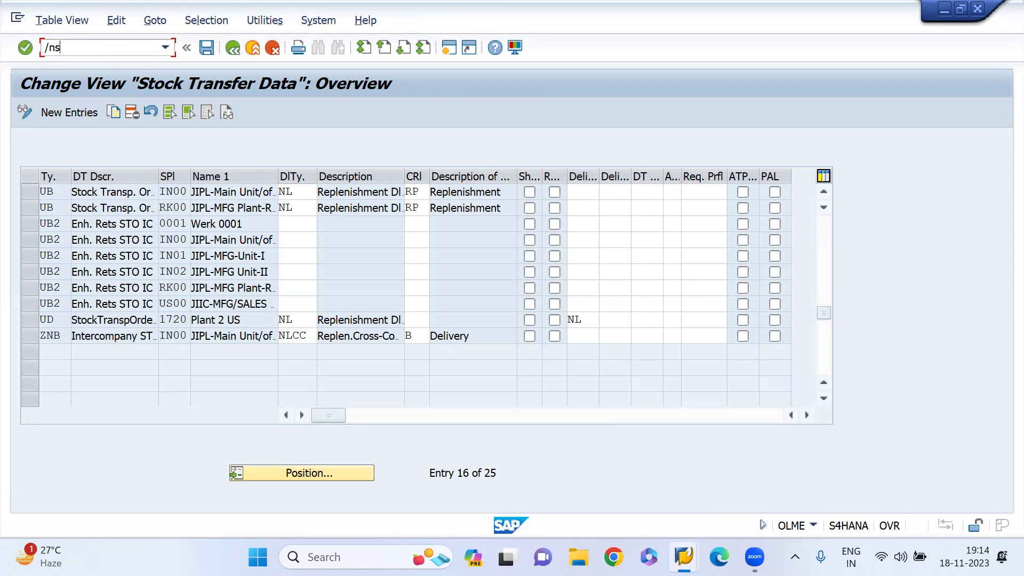
{"action": "type", "text": "/nspro"}
{"action": "key", "text": "Return"}
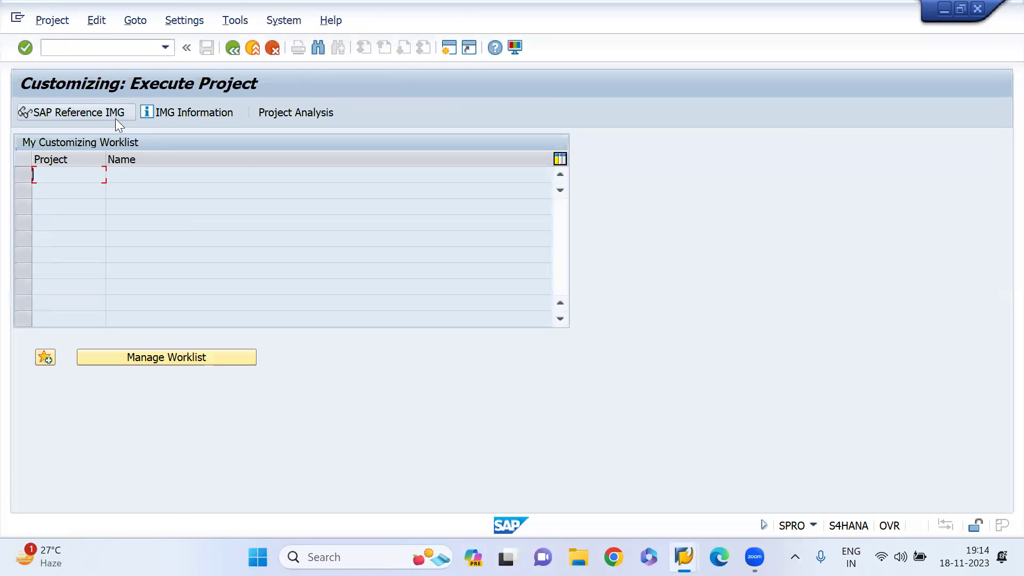
{"action": "left_click", "coordinate": [115, 118]}
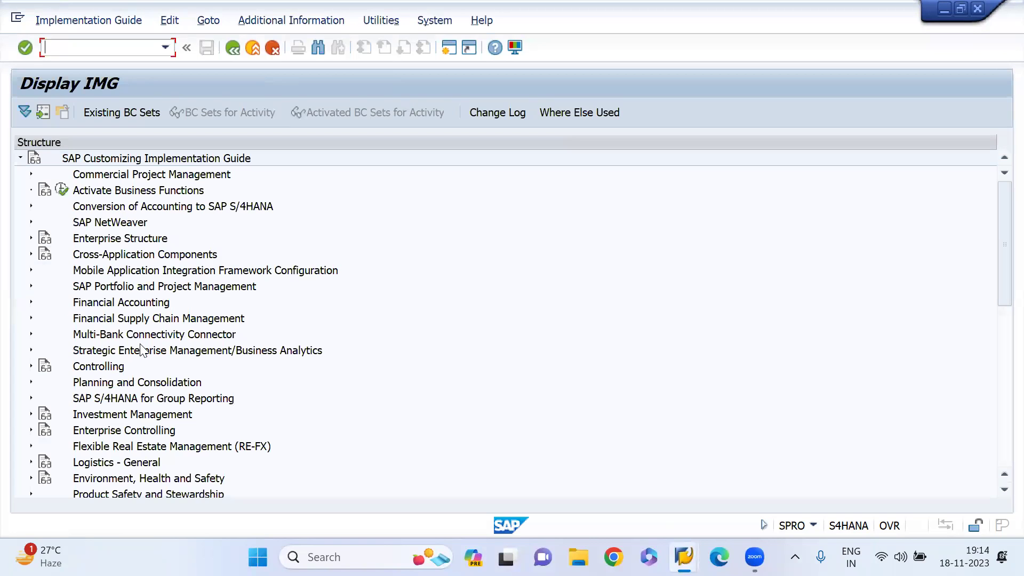
Step: Expand Logistics Execution in the implementation guide down to the Shipping subnodes
{"action": "left_click", "coordinate": [135, 432]}
{"action": "key", "text": "Down"}
{"action": "key", "text": "Down"}
{"action": "key", "text": "Down"}
{"action": "key", "text": "Down"}
{"action": "key", "text": "Down"}
{"action": "key", "text": "Down"}
{"action": "key", "text": "Down"}
{"action": "key", "text": "Down"}
{"action": "key", "text": "Down"}
{"action": "key", "text": "Down"}
{"action": "key", "text": "Down"}
{"action": "key", "text": "Down"}
{"action": "key", "text": "Down"}
{"action": "key", "text": "Down"}
{"action": "key", "text": "Down"}
{"action": "key", "text": "Down"}
{"action": "key", "text": "Down"}
{"action": "key", "text": "Down"}
{"action": "key", "text": "Down"}
{"action": "key", "text": "Down"}
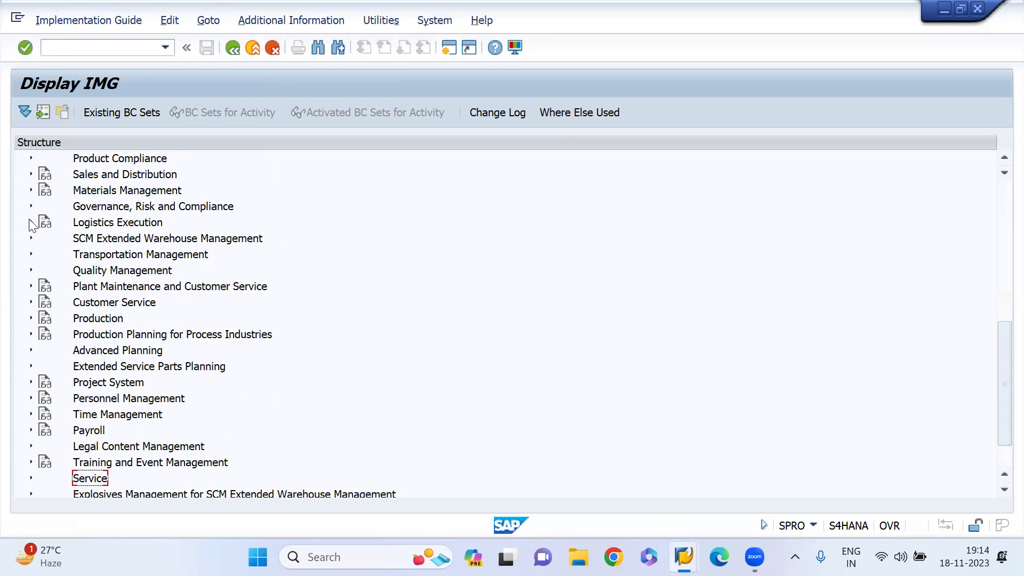
{"action": "left_click", "coordinate": [31, 222]}
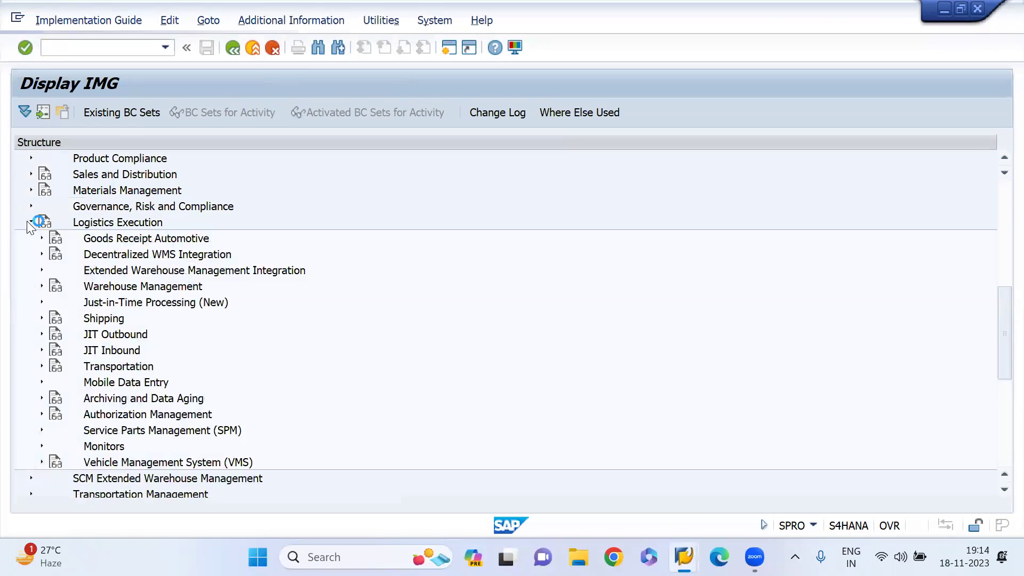
{"action": "left_click", "coordinate": [41, 318]}
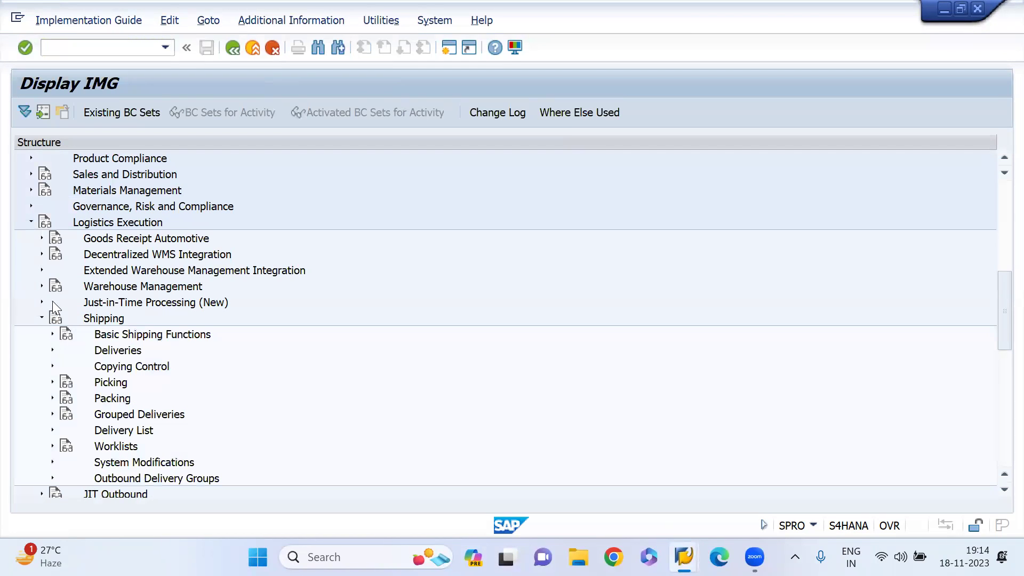
Step: Under Basic Shipping Functions, open Define Rule for Determination of Shipping Point within the storage-location-dependent shipping point determination settings
{"action": "left_click", "coordinate": [51, 335]}
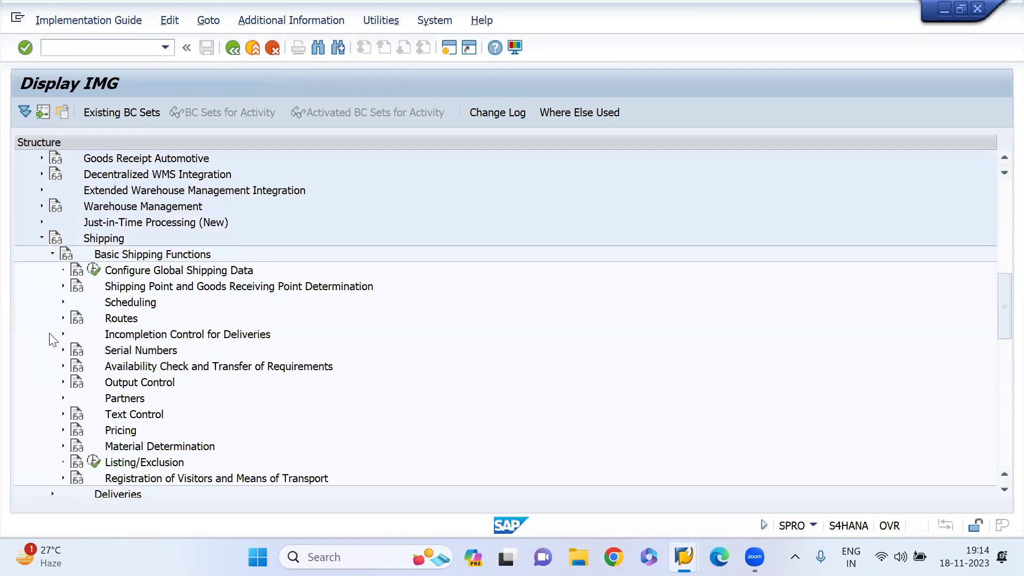
{"action": "left_click", "coordinate": [62, 287]}
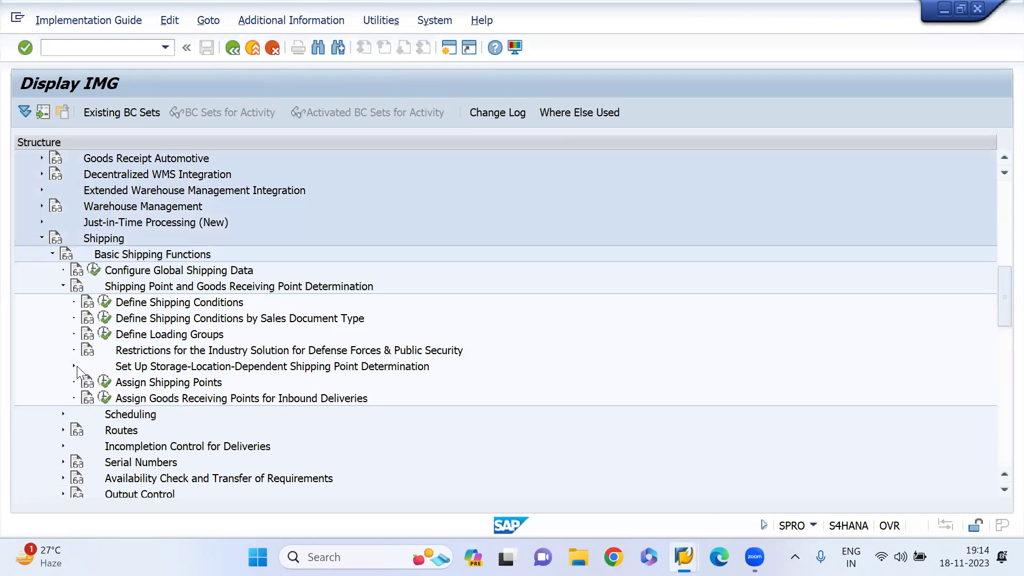
{"action": "left_click", "coordinate": [73, 366]}
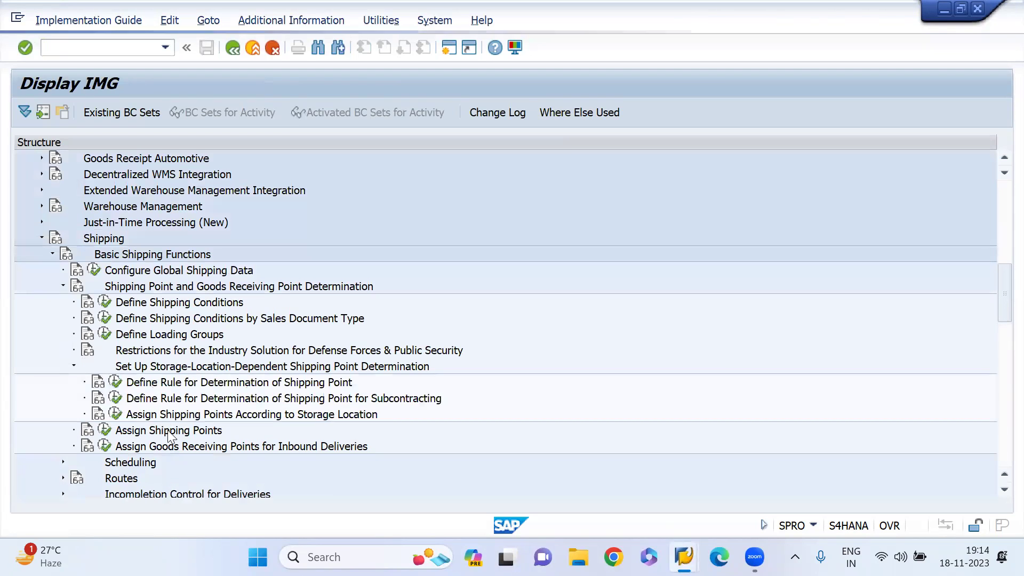
{"action": "left_click", "coordinate": [115, 382]}
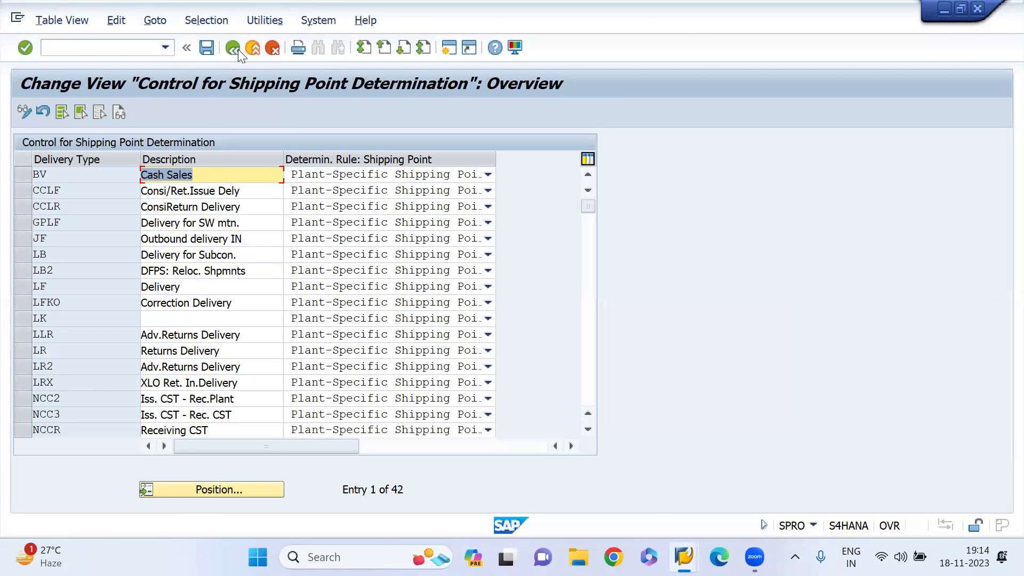
{"action": "left_click", "coordinate": [233, 48]}
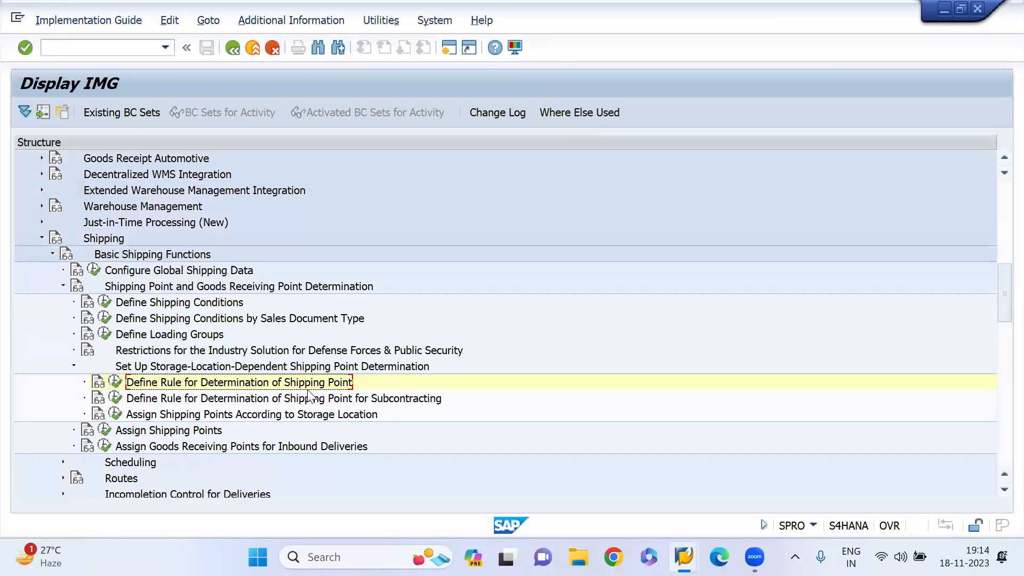
{"action": "left_click", "coordinate": [115, 382]}
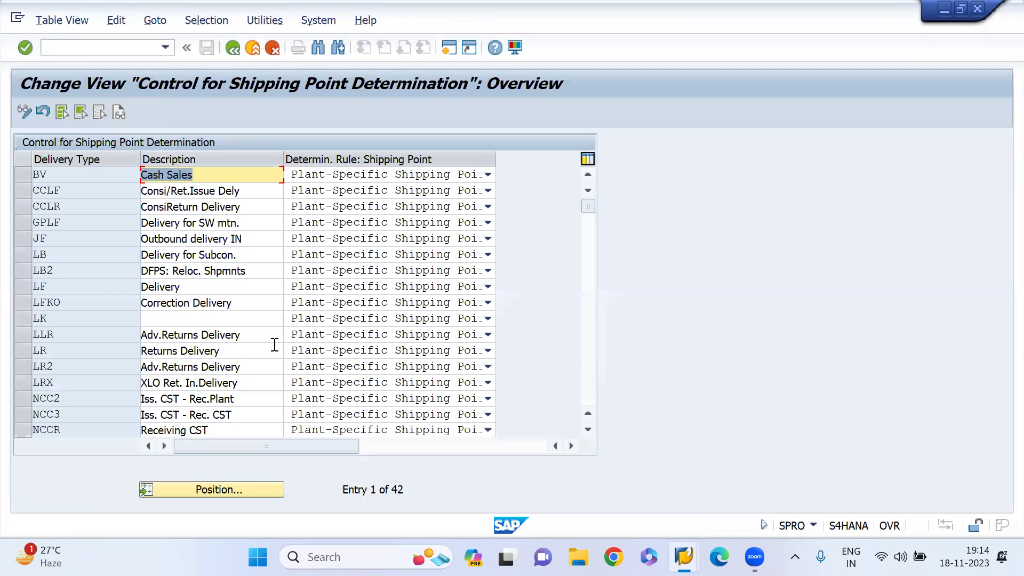
Step: Go to delivery type NL, check its shipping point determination rule, and return to the implementation guide
{"action": "left_click", "coordinate": [275, 490]}
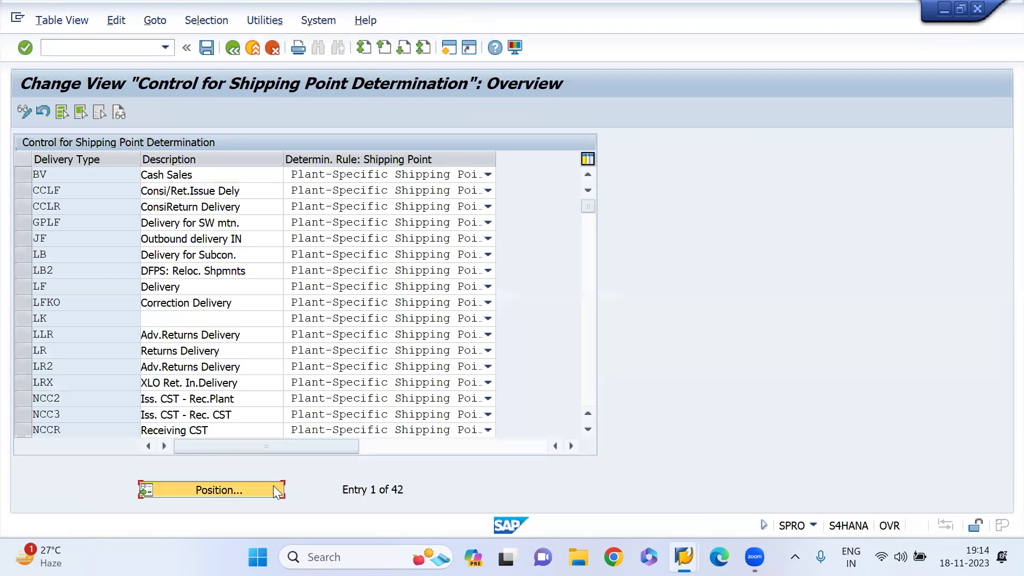
{"action": "type", "text": "nl"}
{"action": "key", "text": "Return"}
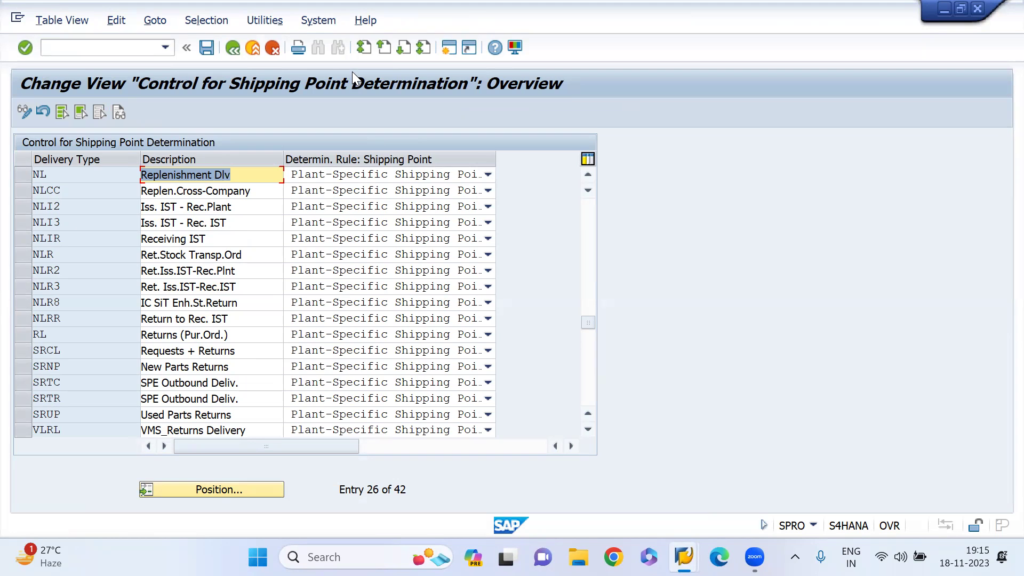
{"action": "left_click", "coordinate": [515, 238]}
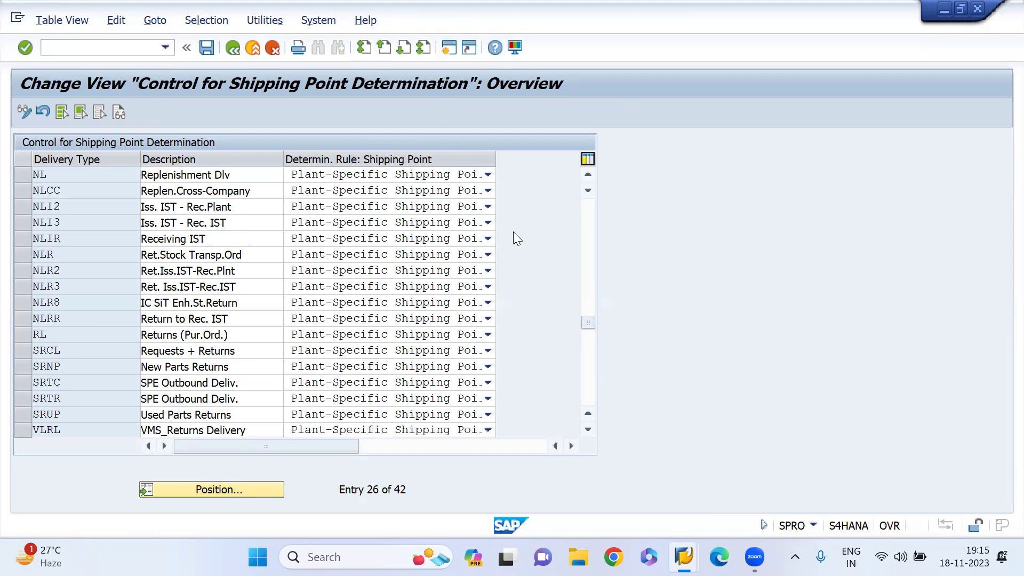
{"action": "left_click", "coordinate": [253, 47]}
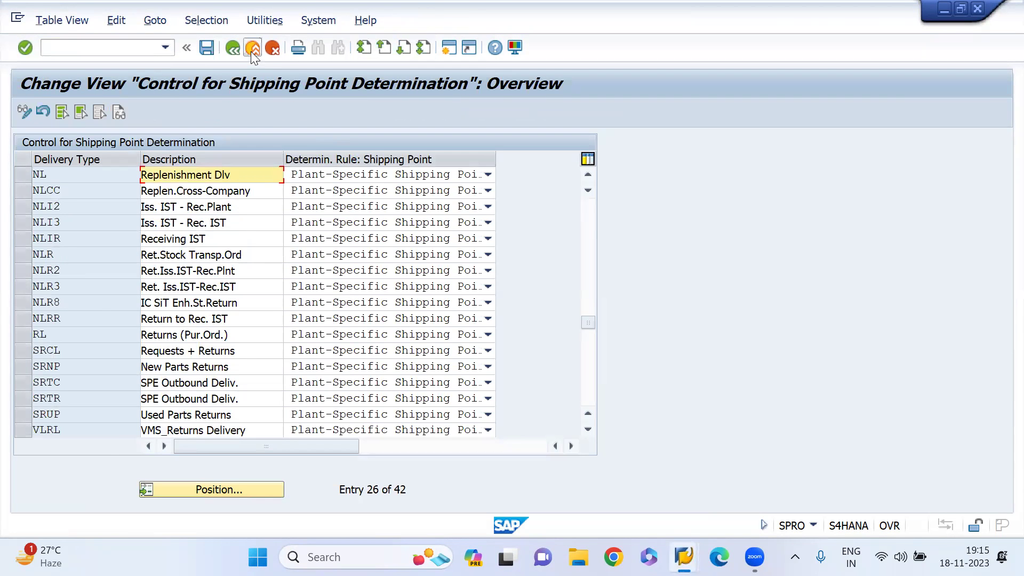
{"action": "left_click", "coordinate": [252, 48]}
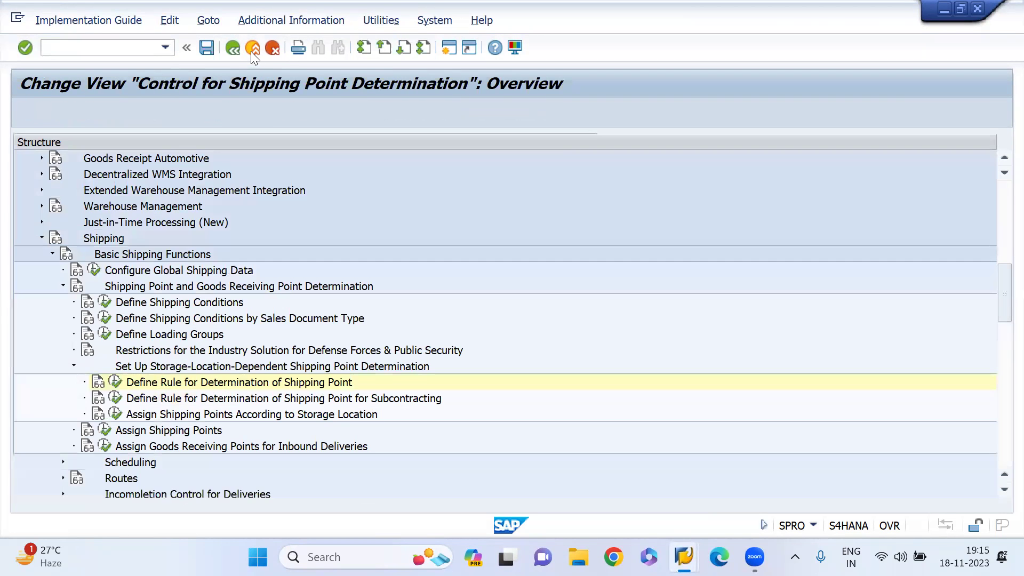
Step: Open Assign Shipping Points and check the proposed shipping point for shipping condition 01, loading group 0001 and plant IN00
{"action": "left_click", "coordinate": [105, 430]}
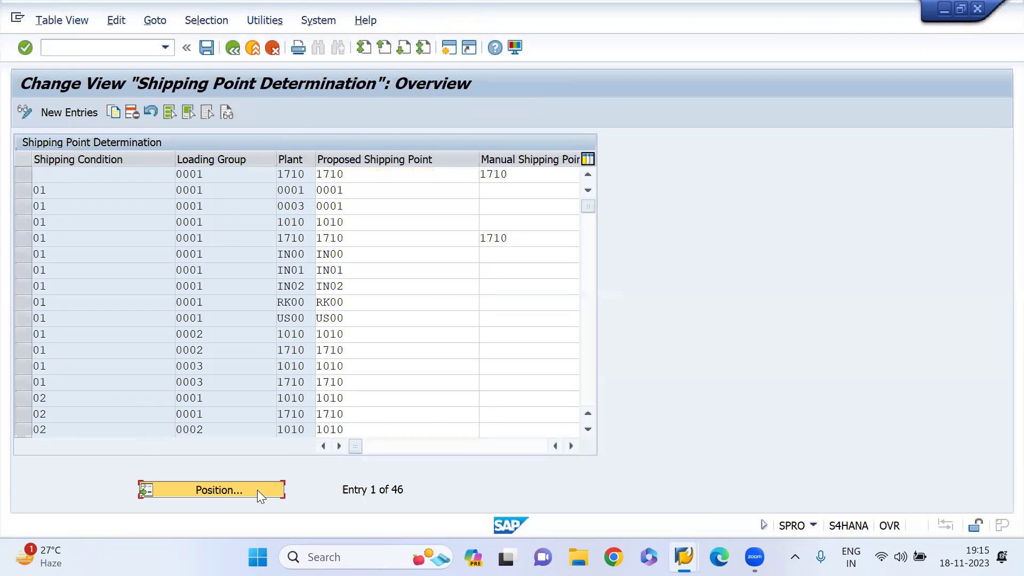
{"action": "left_click", "coordinate": [257, 489]}
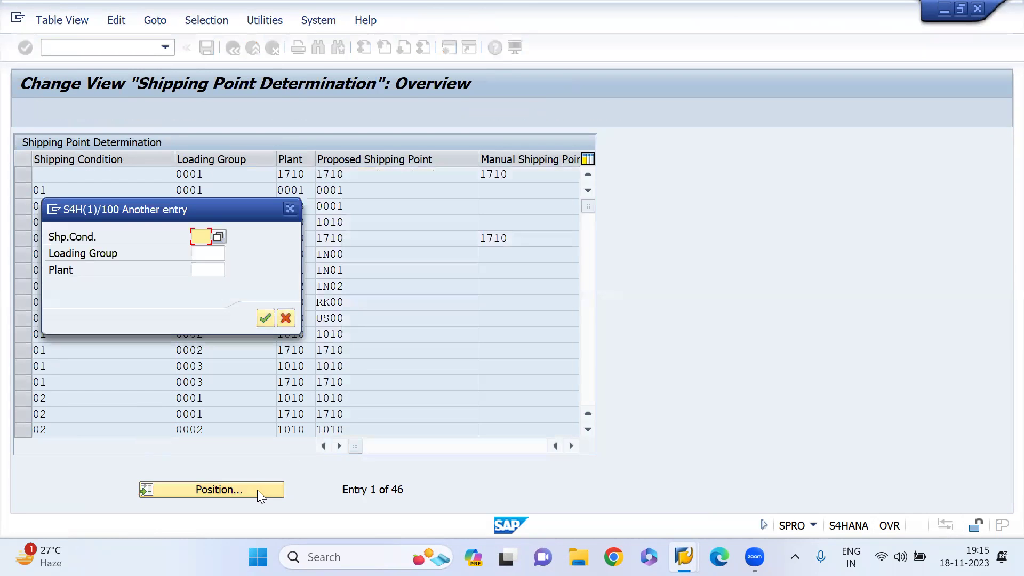
{"action": "type", "text": "01"}
{"action": "key", "text": "Tab"}
{"action": "key", "text": "BackSpace"}
{"action": "key", "text": "Down"}
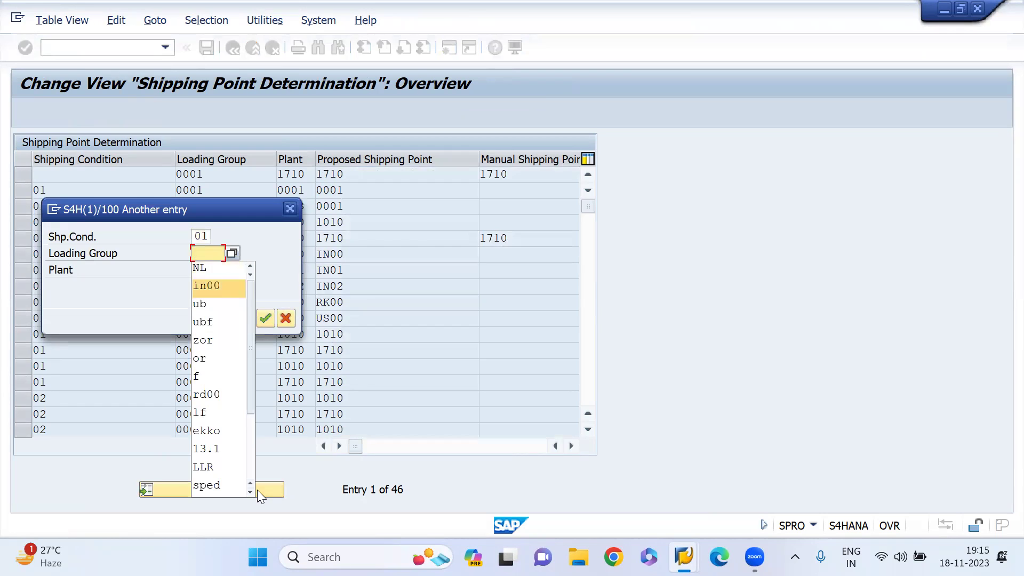
{"action": "type", "text": "0001"}
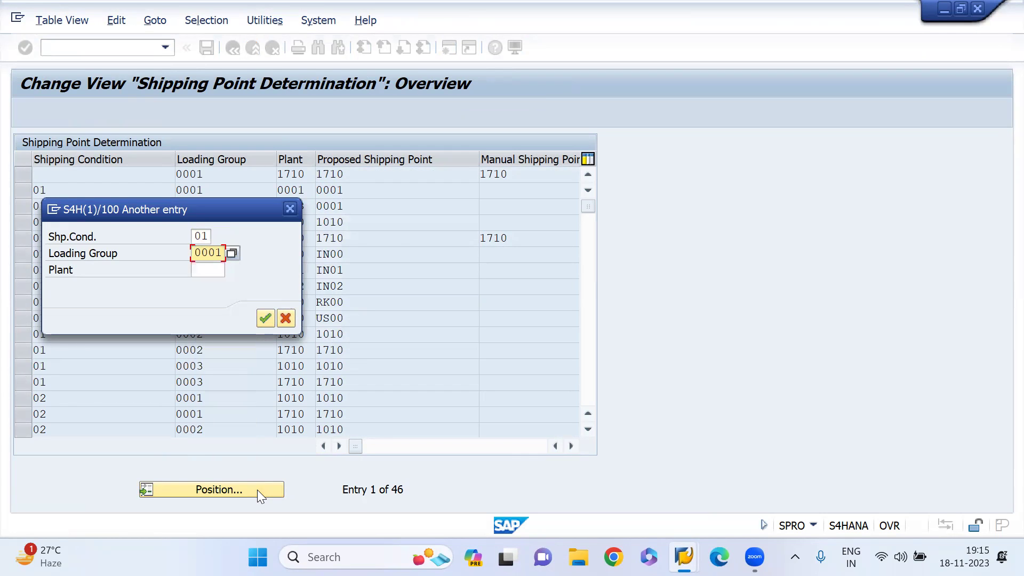
{"action": "key", "text": "Tab"}
{"action": "type", "text": "in"}
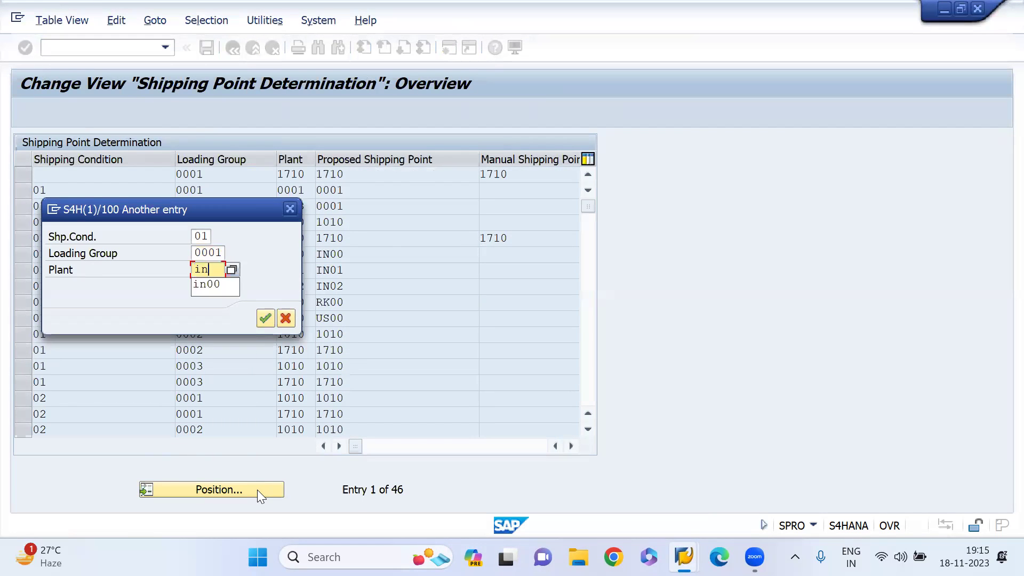
{"action": "type", "text": "00"}
{"action": "key", "text": "Return"}
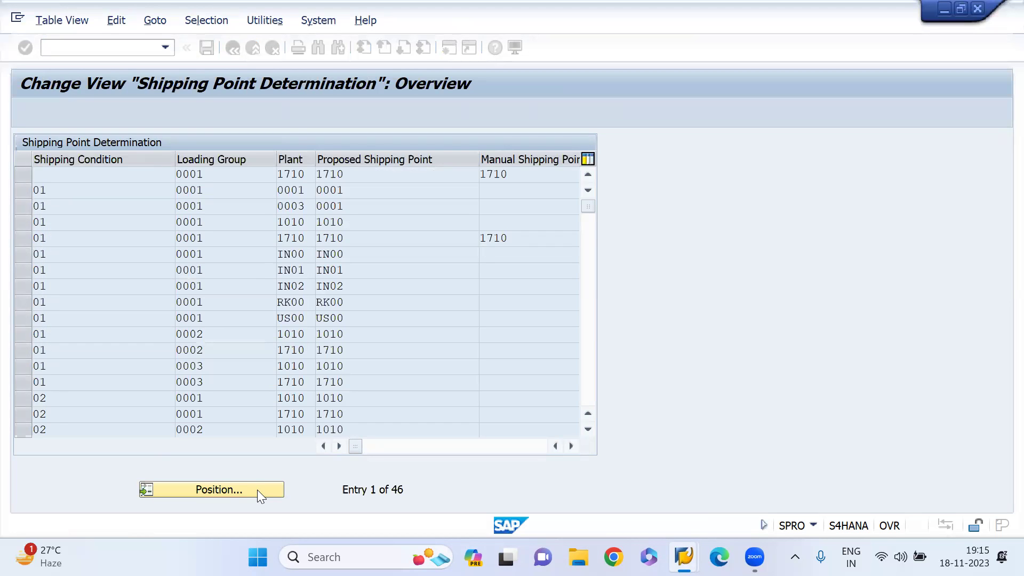
{"action": "left_click", "coordinate": [360, 171]}
{"action": "left_click", "coordinate": [360, 174]}
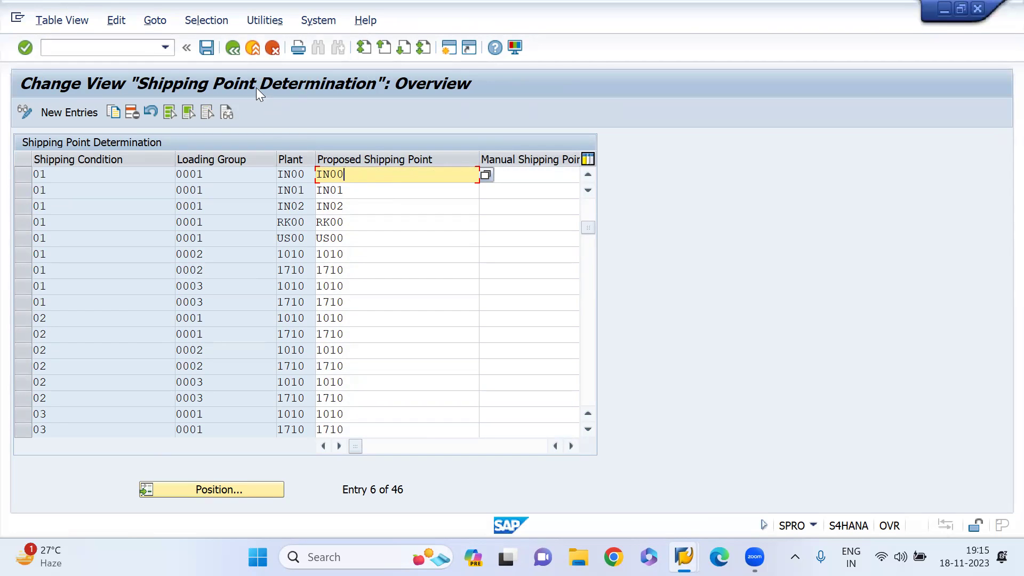
{"action": "left_click", "coordinate": [410, 148]}
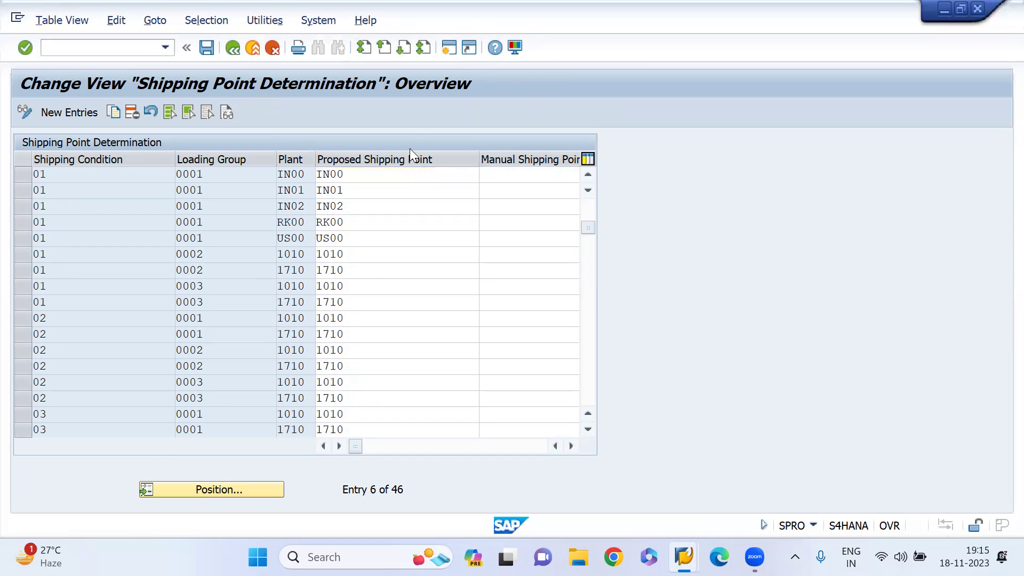
Step: Leave customizing for SAP Easy Access and start purchase order creation with transaction ME21N
{"action": "key", "text": "shift+F3"}
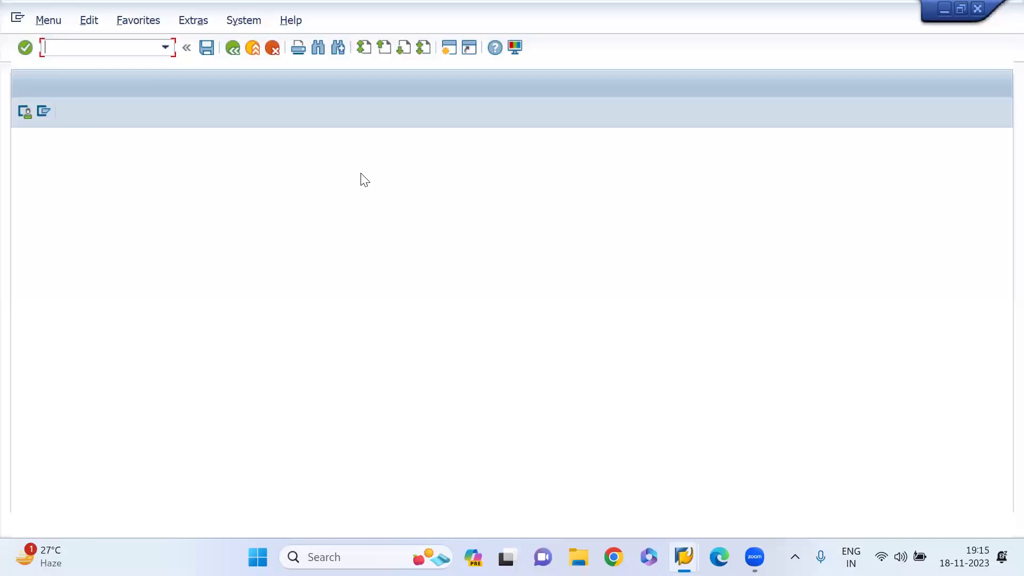
{"action": "type", "text": "me21n"}
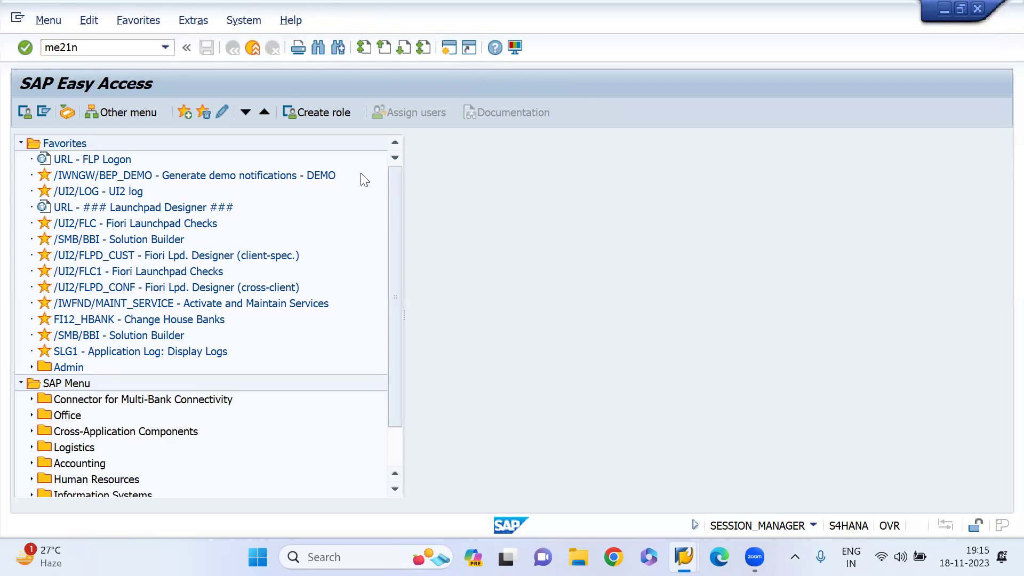
{"action": "key", "text": "Return"}
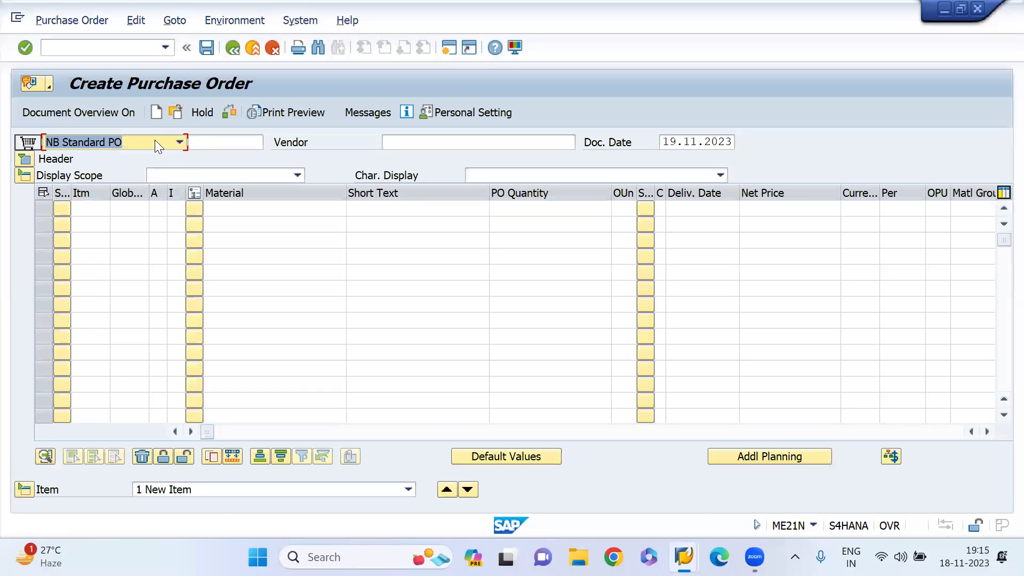
Step: Set the purchase order type to UB Stock Transp. Order and enter IN00 as the supplying plant
{"action": "left_click", "coordinate": [155, 141]}
{"action": "key", "text": "Down"}
{"action": "key", "text": "Down"}
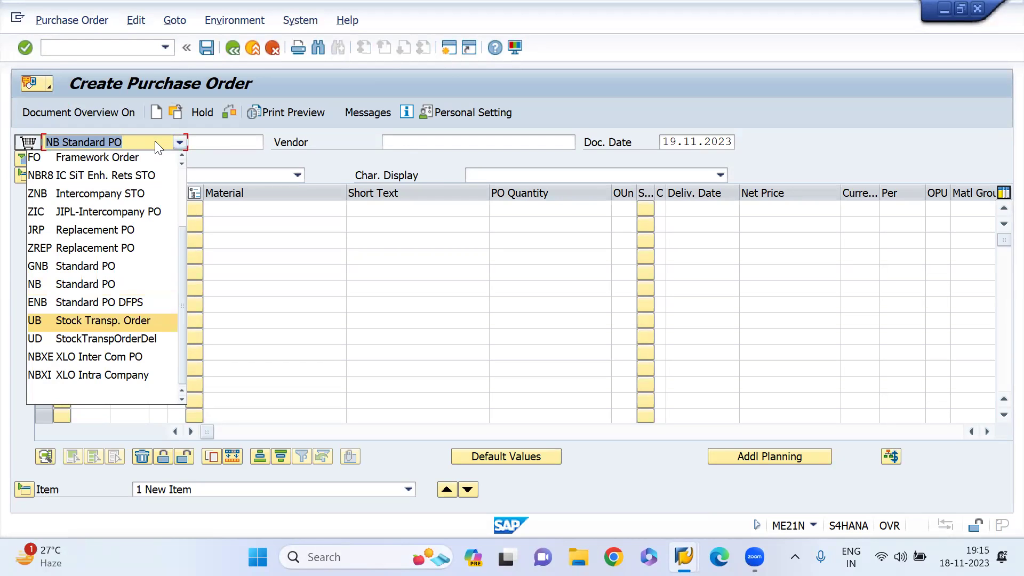
{"action": "key", "text": "Return"}
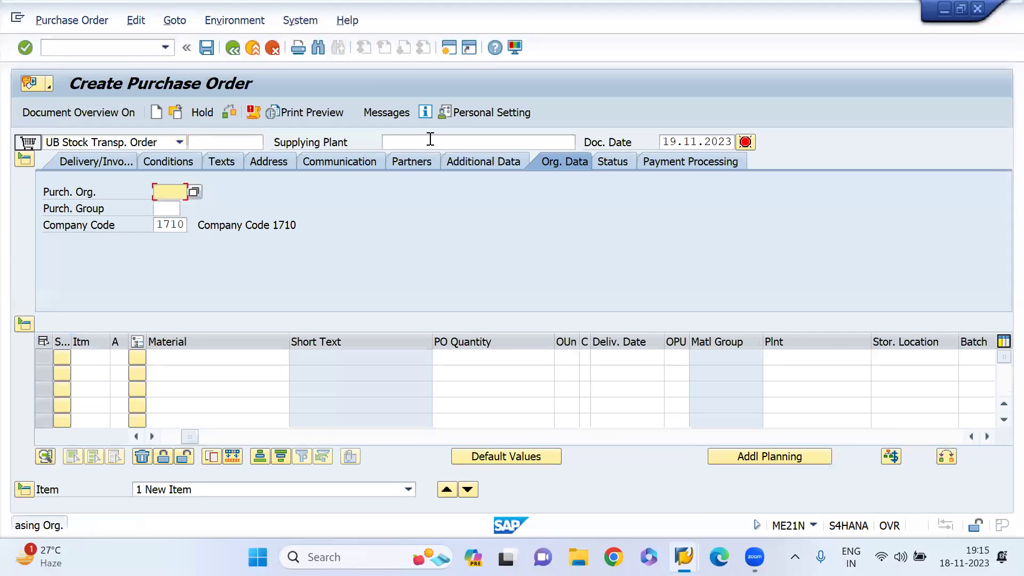
{"action": "left_click", "coordinate": [430, 139]}
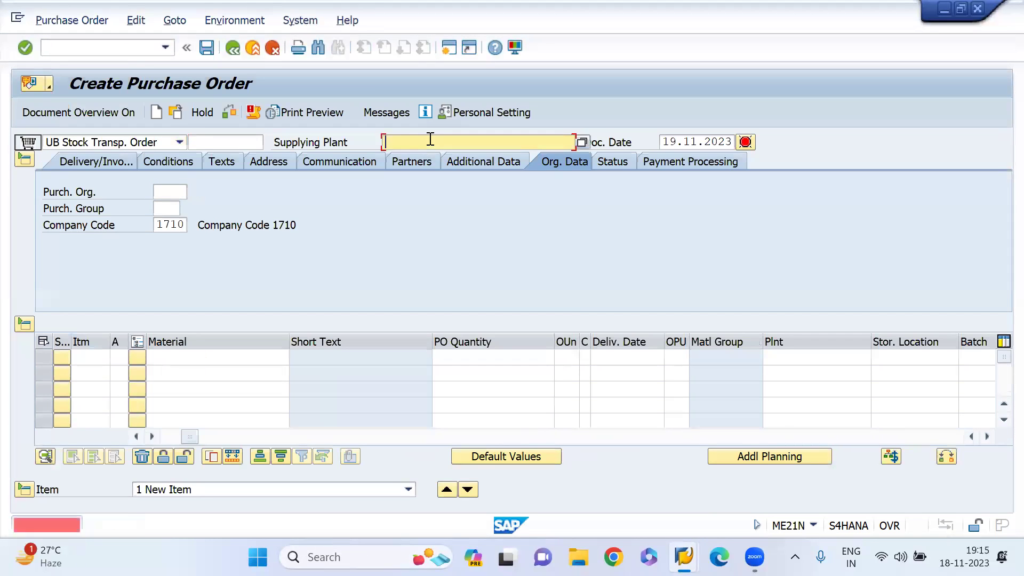
{"action": "type", "text": "in00"}
{"action": "key", "text": "Return"}
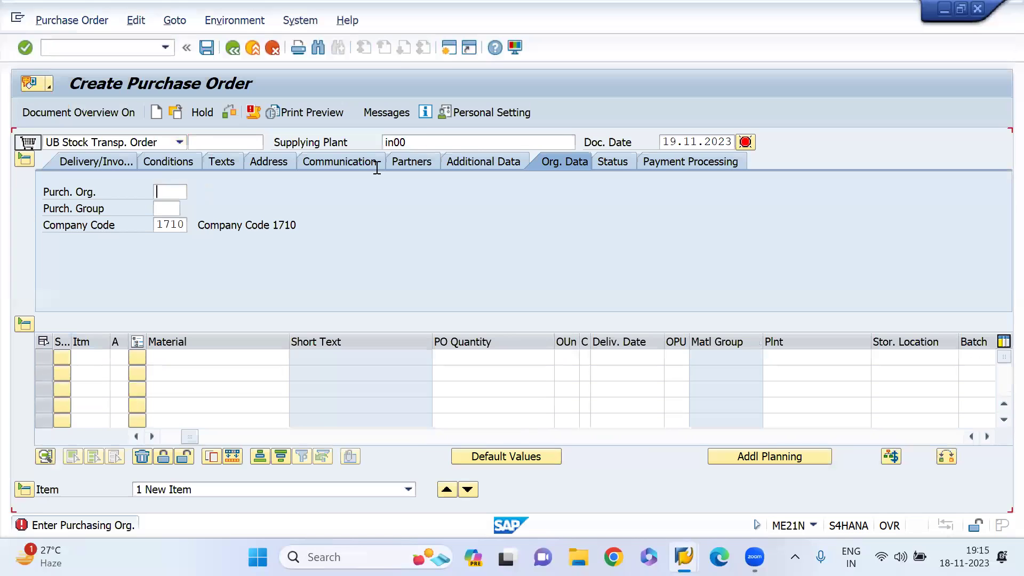
Step: Enter purchasing organization GL01, purchasing group 001 and company code 7777 in the order's organizational data
{"action": "type", "text": "g101"}
{"action": "key", "text": "Tab"}
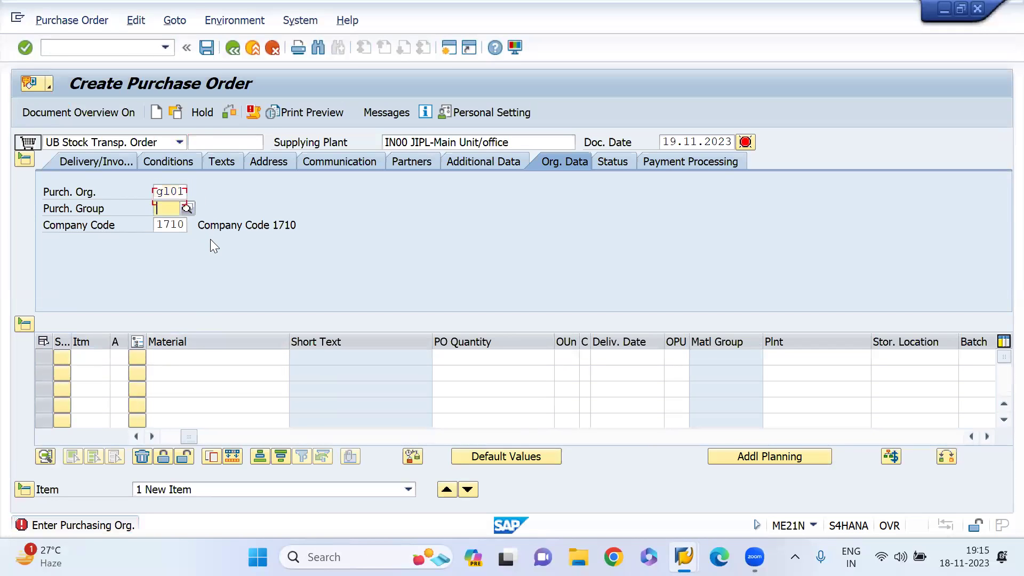
{"action": "type", "text": "001"}
{"action": "key", "text": "Tab"}
{"action": "type", "text": "7777"}
{"action": "key", "text": "Return"}
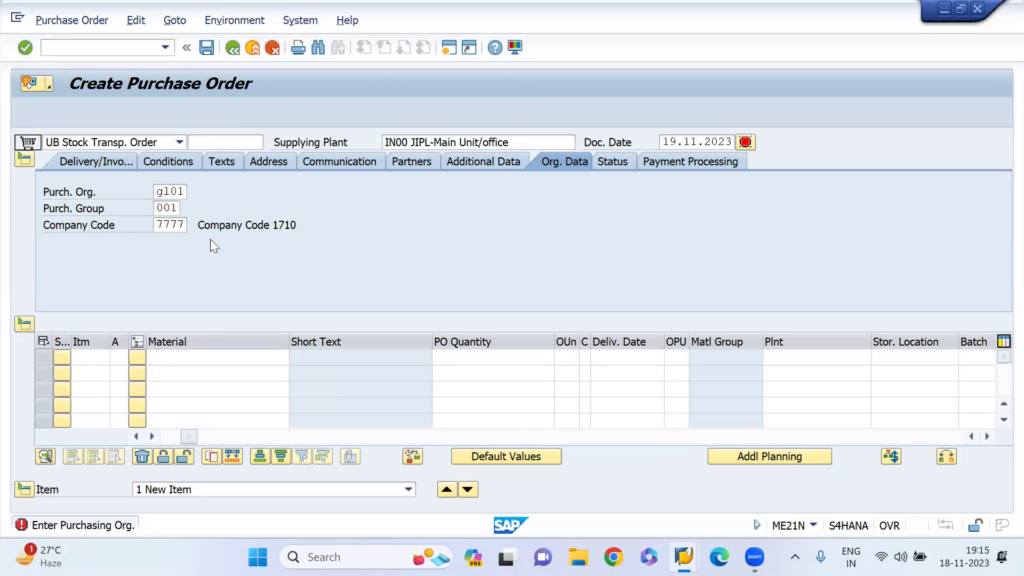
Step: Enter material A9F100100 with a PO quantity of 1 in the first item line
{"action": "left_click", "coordinate": [192, 364]}
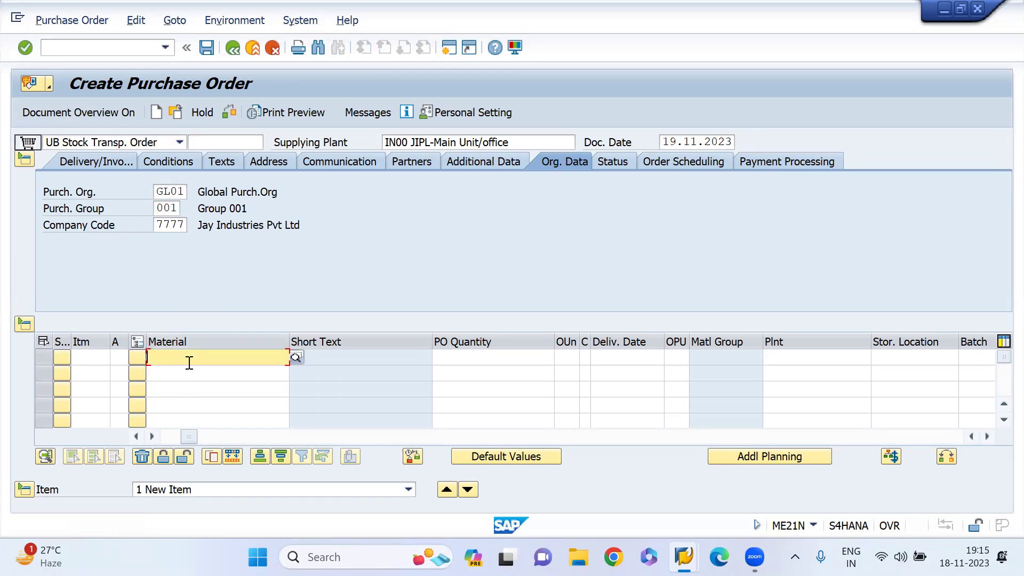
{"action": "type", "text": "A"}
{"action": "key", "text": "Down"}
{"action": "key", "text": "Tab"}
{"action": "key", "text": "Tab"}
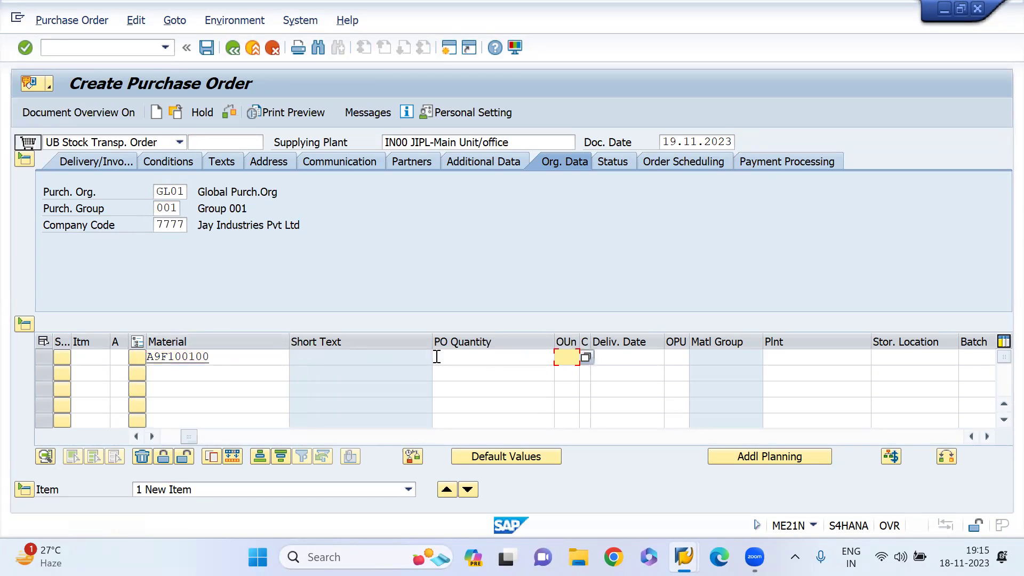
{"action": "left_click", "coordinate": [478, 359]}
{"action": "type", "text": "1"}
Step: Set the item's receiving plant to IN01 and its storage location to 1000
{"action": "key", "text": "Tab"}
{"action": "key", "text": "Tab"}
{"action": "key", "text": "Tab"}
{"action": "key", "text": "Tab"}
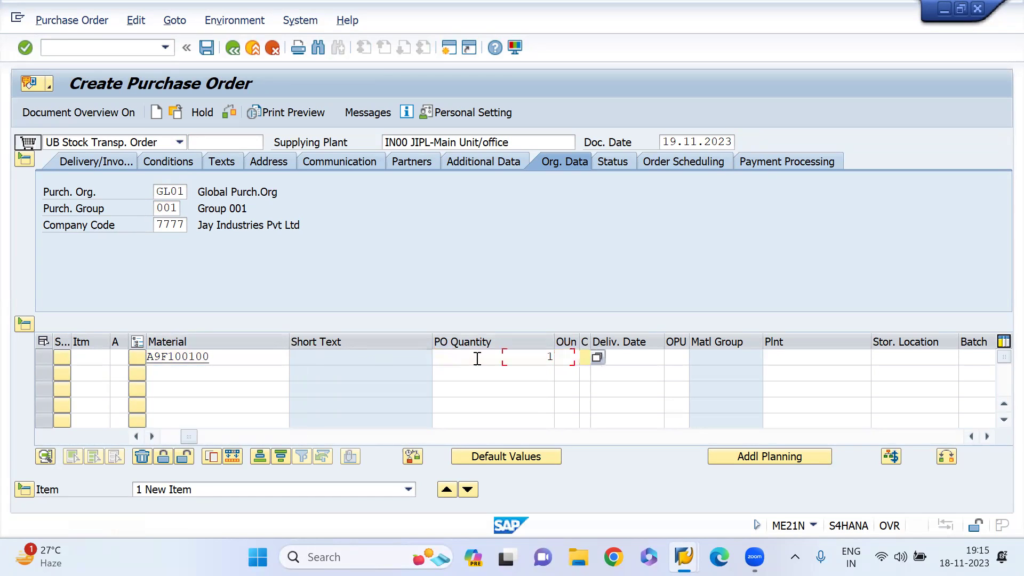
{"action": "type", "text": "in00"}
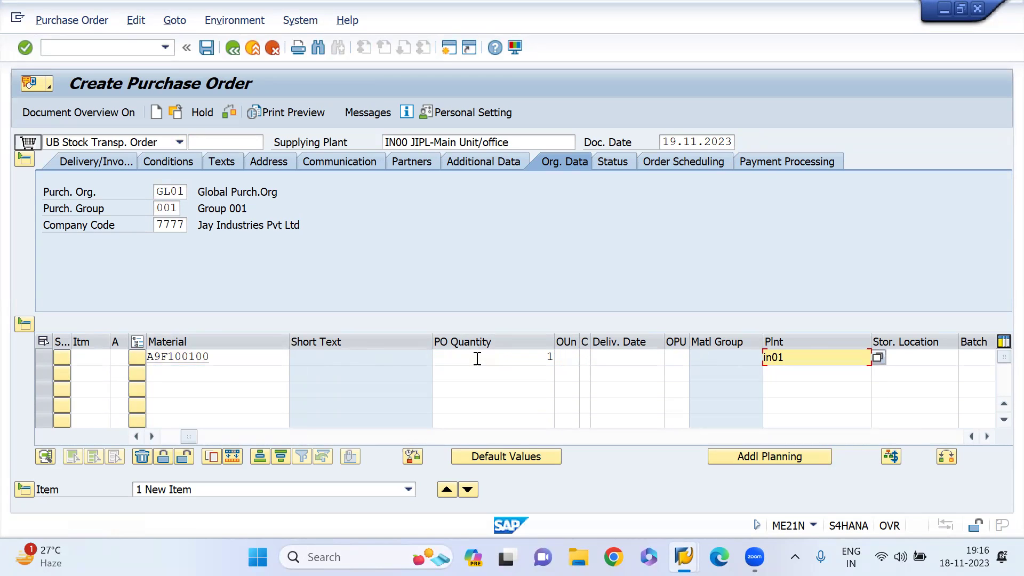
{"action": "key", "text": "Tab"}
{"action": "key", "text": "Down"}
{"action": "key", "text": "Down"}
{"action": "key", "text": "Return"}
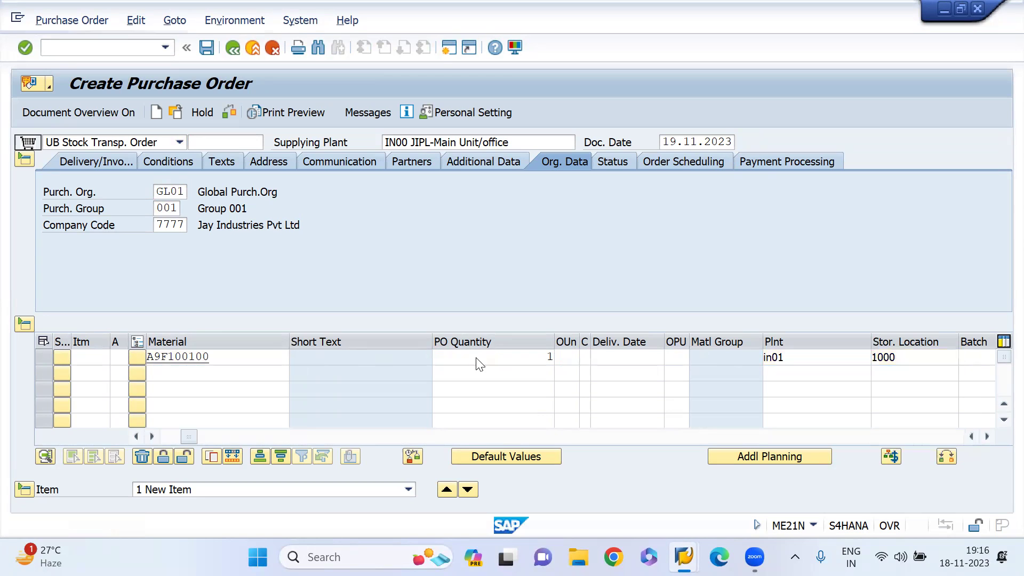
{"action": "key", "text": "Return"}
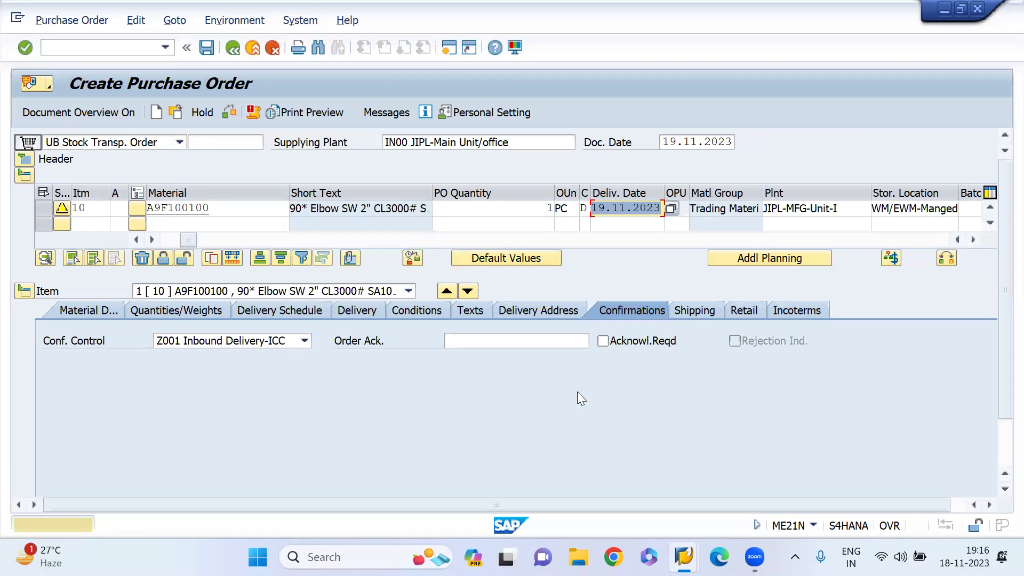
Step: Check the item's shipping details against the customizing entry for plant IN00 and return to the purchase order
{"action": "left_click", "coordinate": [695, 309]}
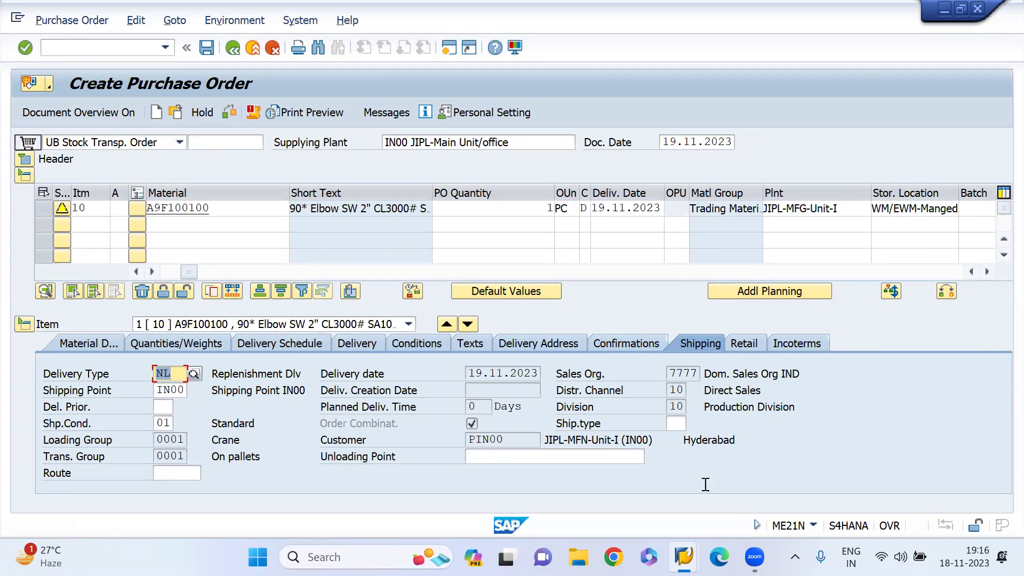
{"action": "mouse_move", "coordinate": [684, 557]}
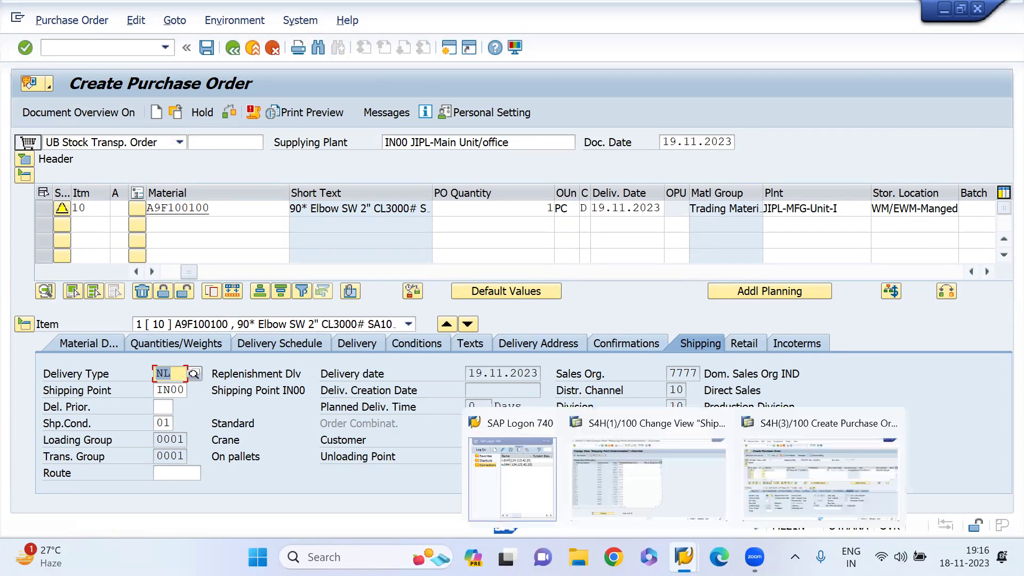
{"action": "left_click", "coordinate": [661, 493]}
{"action": "mouse_move", "coordinate": [685, 557]}
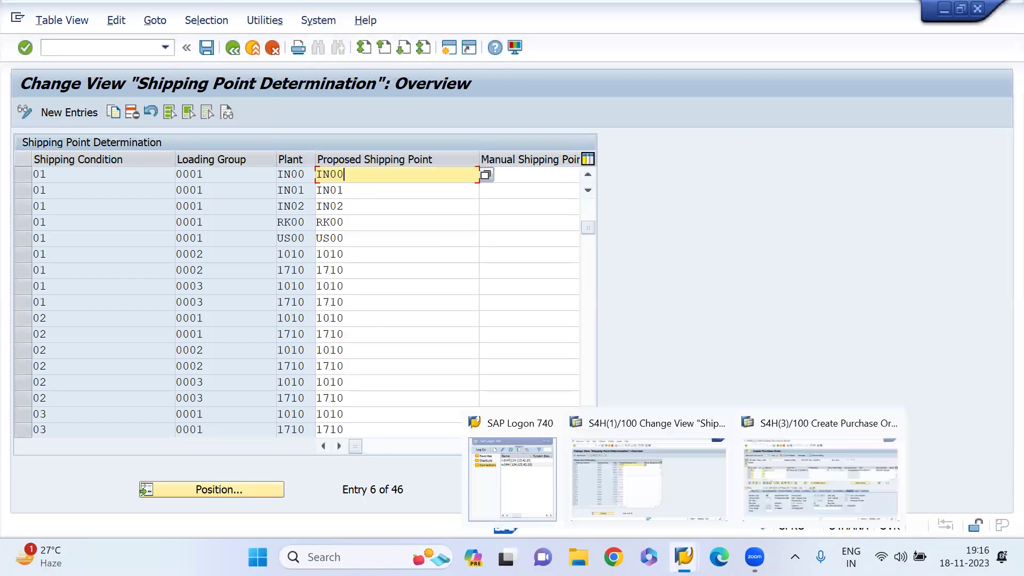
{"action": "left_click", "coordinate": [796, 456]}
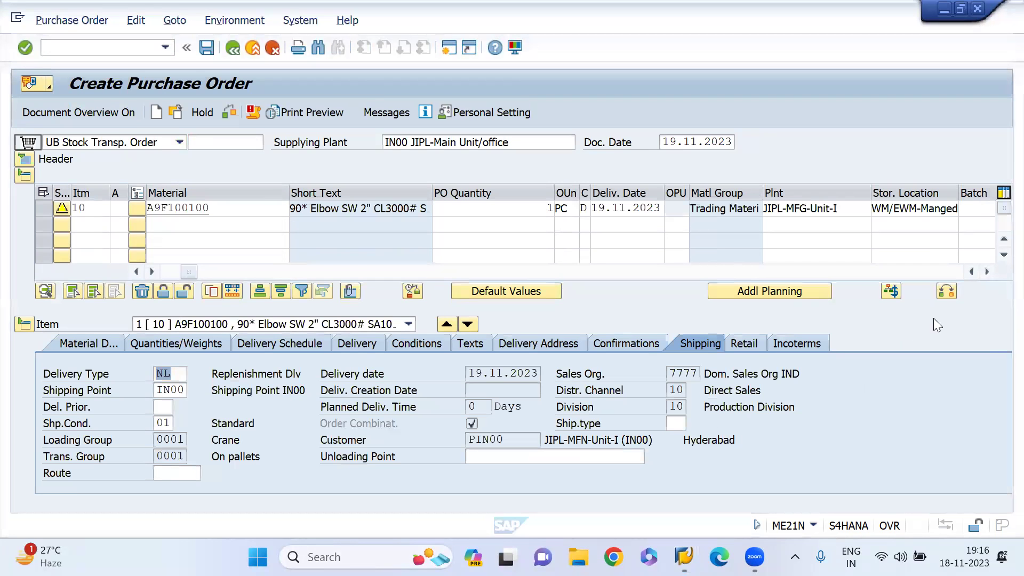
Step: Set the issuing storage location of item 10 to 4000
{"action": "left_click", "coordinate": [986, 273]}
{"action": "left_click", "coordinate": [987, 272]}
{"action": "left_click", "coordinate": [986, 273]}
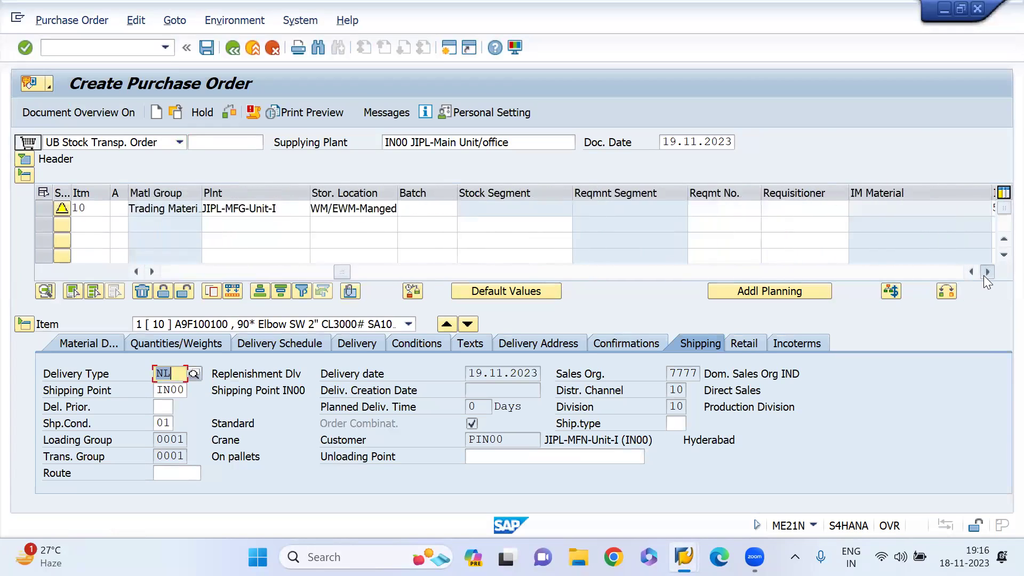
{"action": "left_click", "coordinate": [986, 273]}
{"action": "left_click", "coordinate": [986, 273]}
{"action": "left_click", "coordinate": [986, 273]}
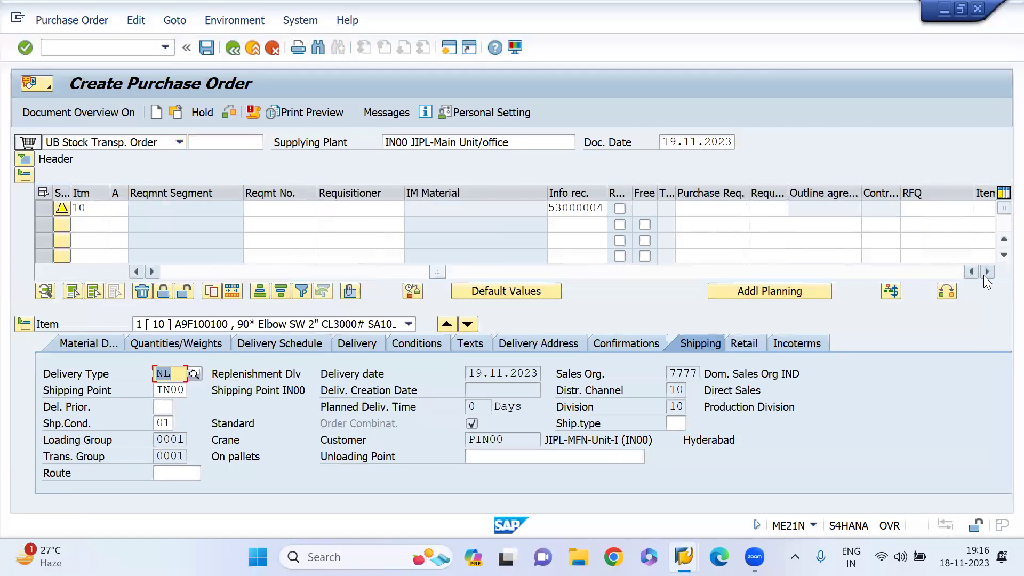
{"action": "left_click", "coordinate": [986, 273]}
{"action": "left_click", "coordinate": [986, 273]}
{"action": "left_click", "coordinate": [986, 274]}
{"action": "left_click", "coordinate": [986, 273]}
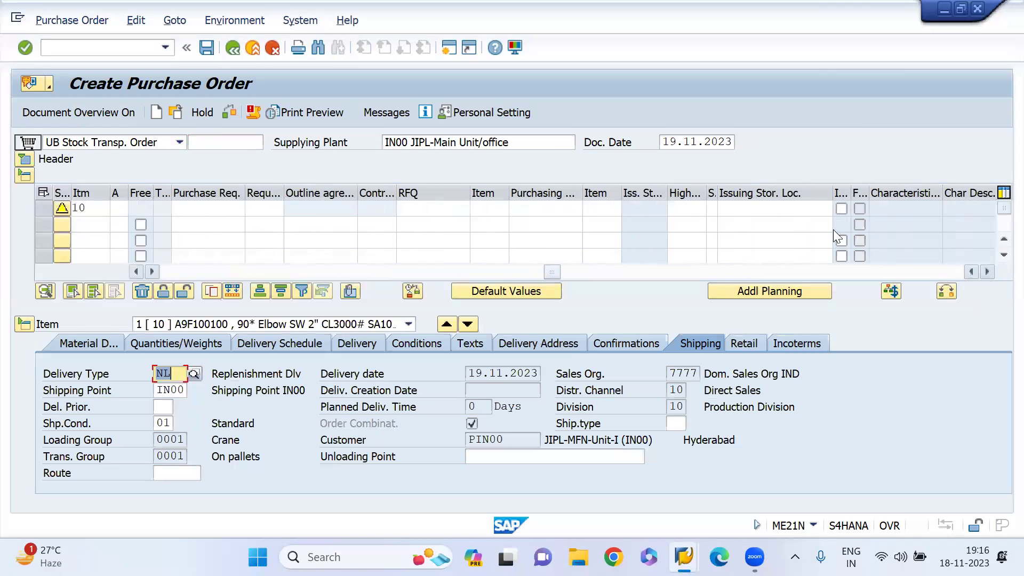
{"action": "left_click", "coordinate": [782, 209]}
{"action": "left_click", "coordinate": [783, 221]}
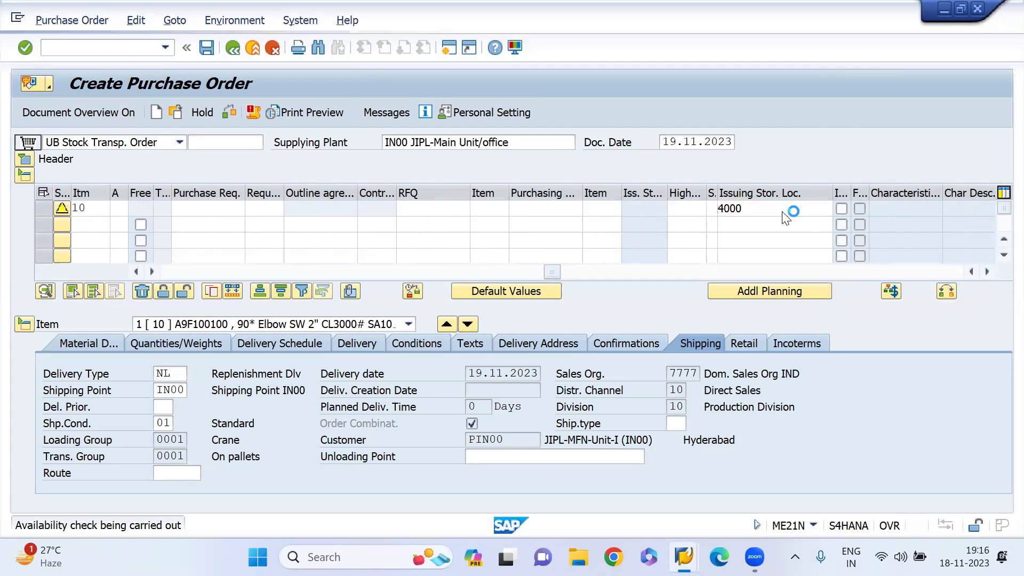
Step: Change the issuing storage location of item 10 to 2000
{"action": "left_click", "coordinate": [987, 273]}
{"action": "left_click", "coordinate": [987, 273]}
{"action": "left_click", "coordinate": [987, 272]}
{"action": "left_click", "coordinate": [987, 273]}
{"action": "left_click", "coordinate": [987, 273]}
{"action": "left_click", "coordinate": [986, 273]}
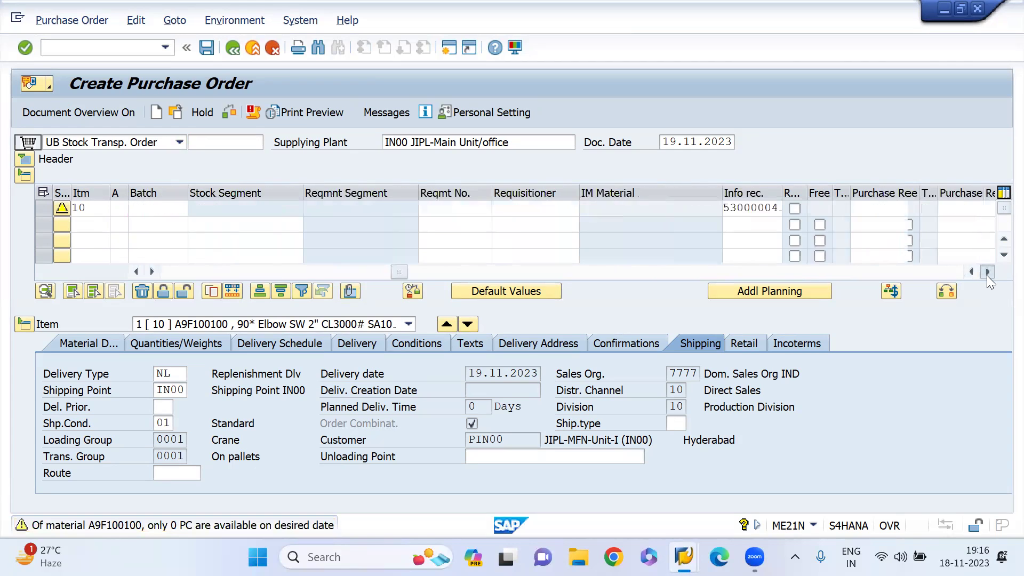
{"action": "left_click", "coordinate": [987, 273]}
{"action": "left_click", "coordinate": [987, 273]}
{"action": "left_click", "coordinate": [987, 273]}
{"action": "left_click", "coordinate": [987, 272]}
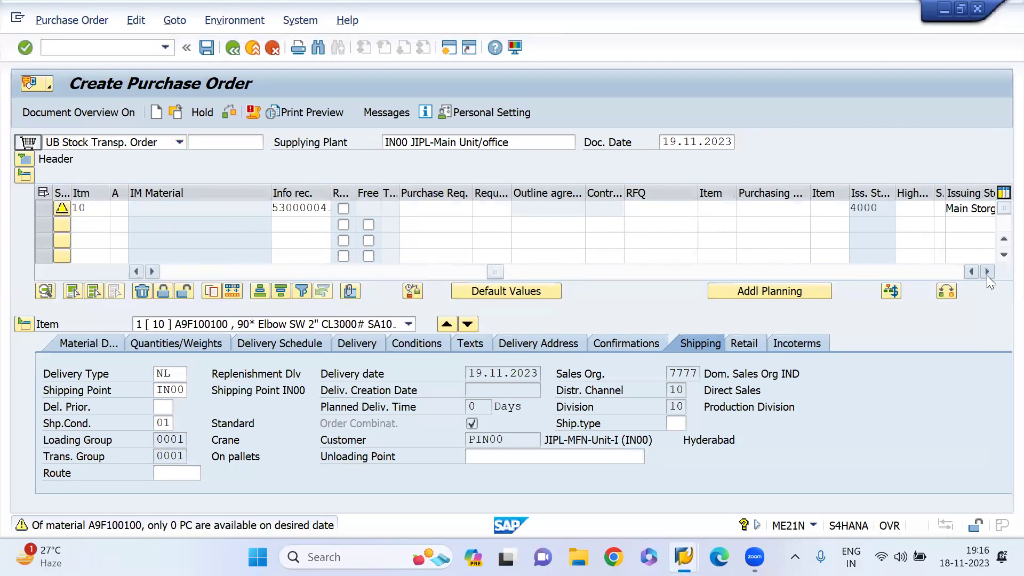
{"action": "left_click", "coordinate": [981, 207]}
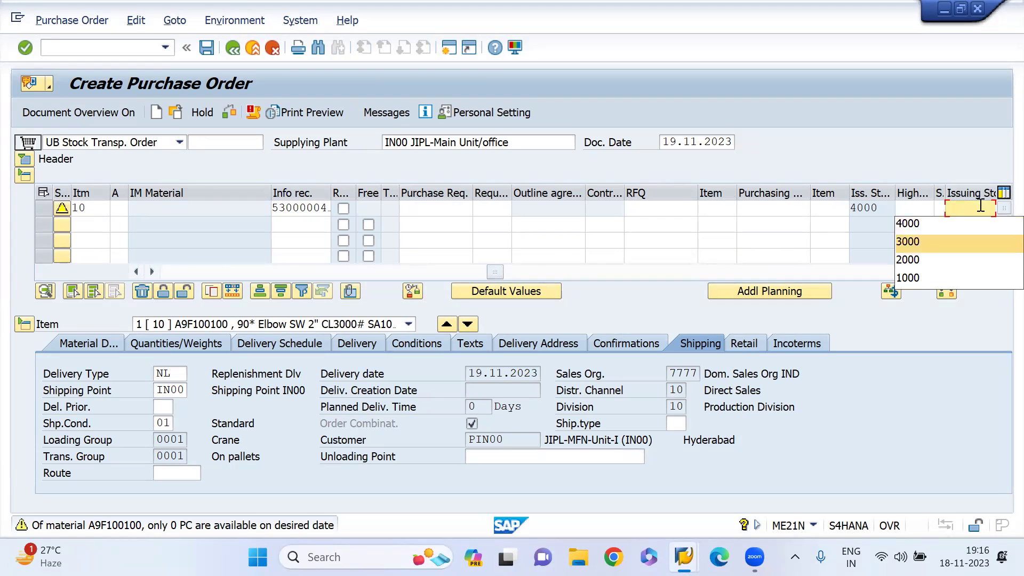
{"action": "left_click", "coordinate": [981, 260]}
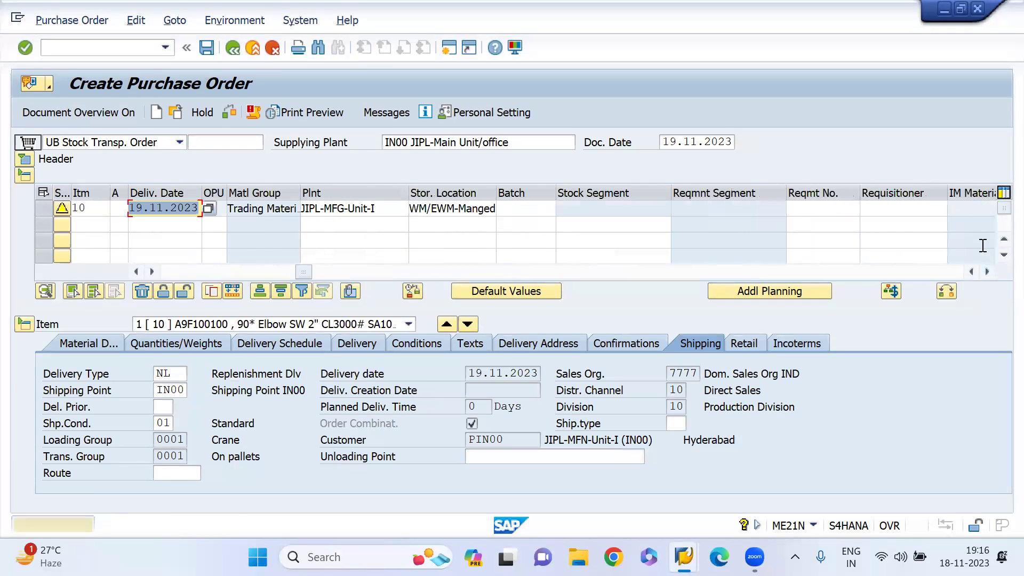
Step: Change the issuing storage location of item 10 to 1000
{"action": "left_click", "coordinate": [988, 272]}
{"action": "left_click", "coordinate": [988, 272]}
{"action": "left_click", "coordinate": [988, 272]}
{"action": "left_click", "coordinate": [988, 272]}
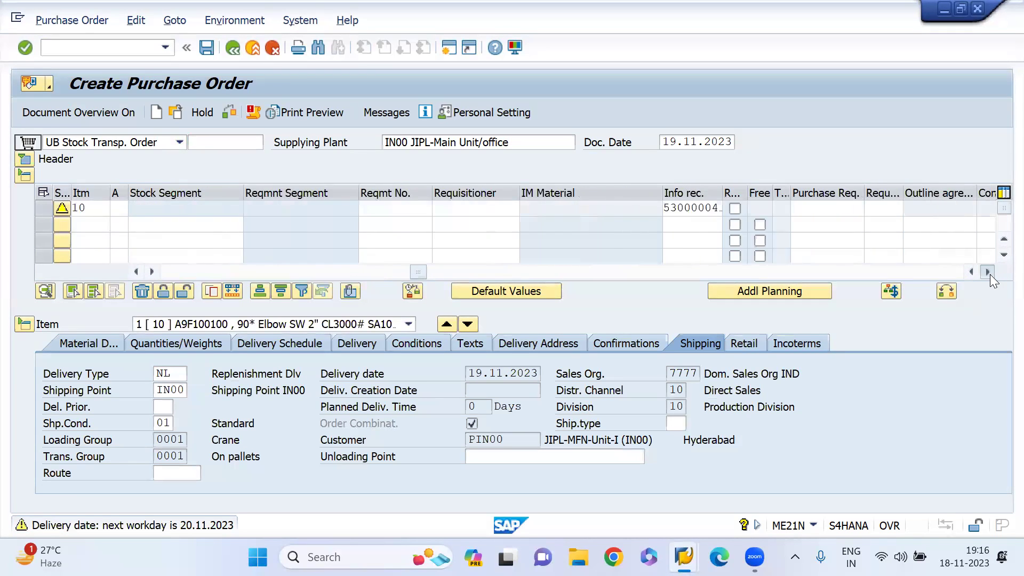
{"action": "left_click", "coordinate": [988, 272]}
{"action": "left_click", "coordinate": [988, 272]}
{"action": "left_click", "coordinate": [988, 272]}
{"action": "left_click", "coordinate": [988, 272]}
{"action": "left_click", "coordinate": [988, 272]}
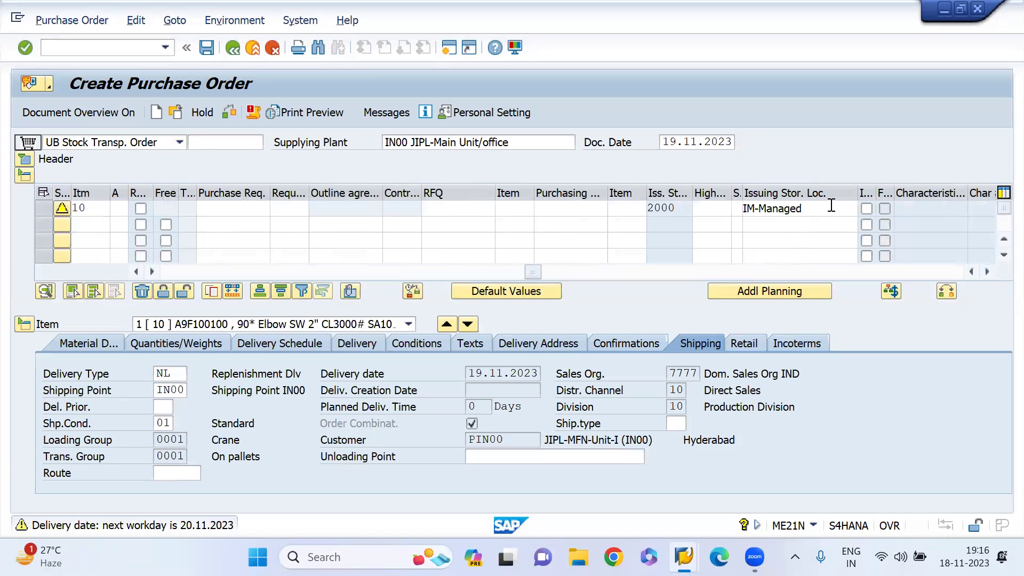
{"action": "left_click", "coordinate": [831, 205]}
{"action": "left_click", "coordinate": [833, 206]}
{"action": "key", "text": "Down"}
{"action": "key", "text": "Down"}
{"action": "key", "text": "Down"}
{"action": "key", "text": "Return"}
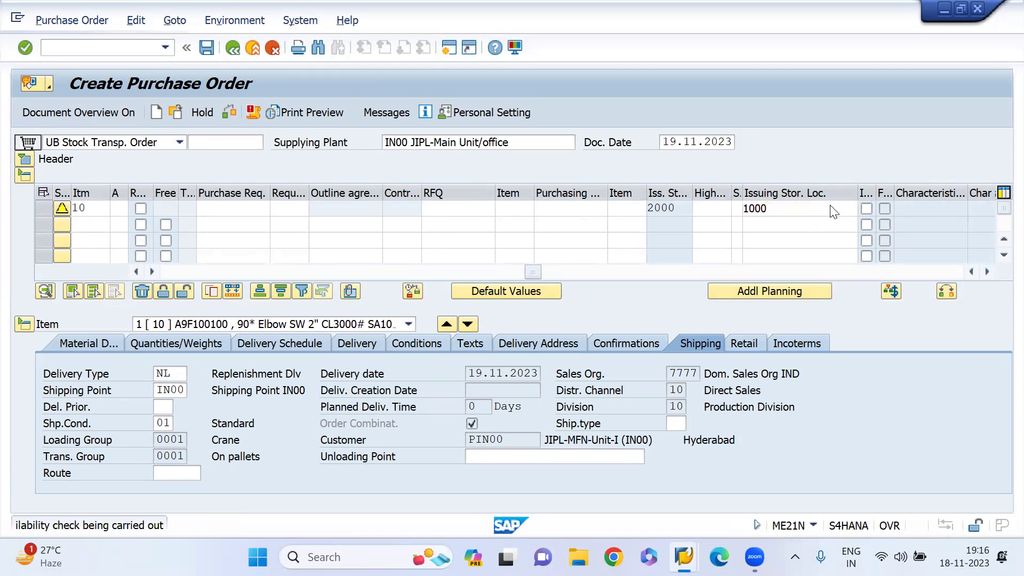
Step: Switch to the customizing session, check the proposed shipping point for plant IN00, and return to the implementation guide
{"action": "mouse_move", "coordinate": [683, 544]}
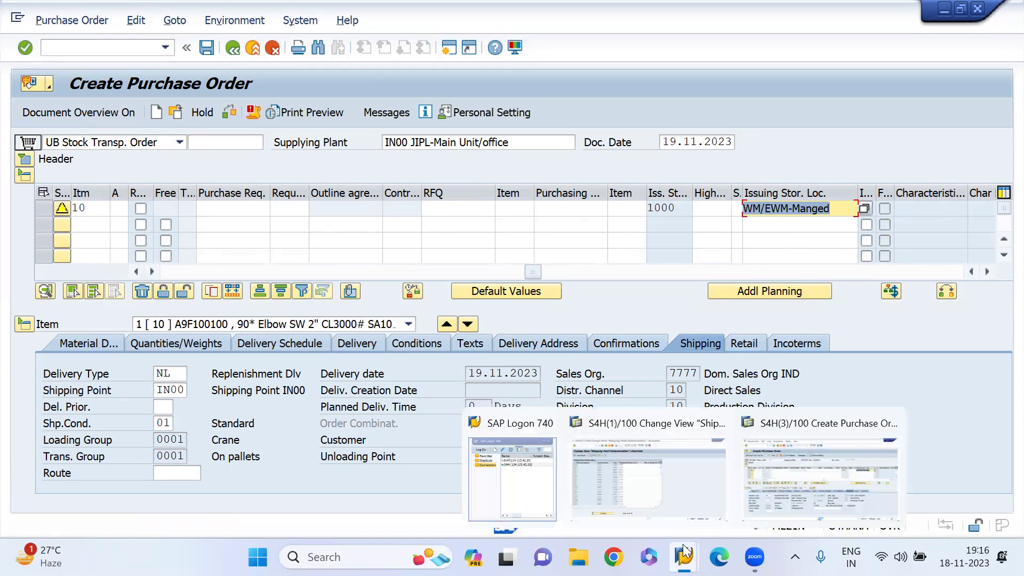
{"action": "left_click", "coordinate": [659, 498]}
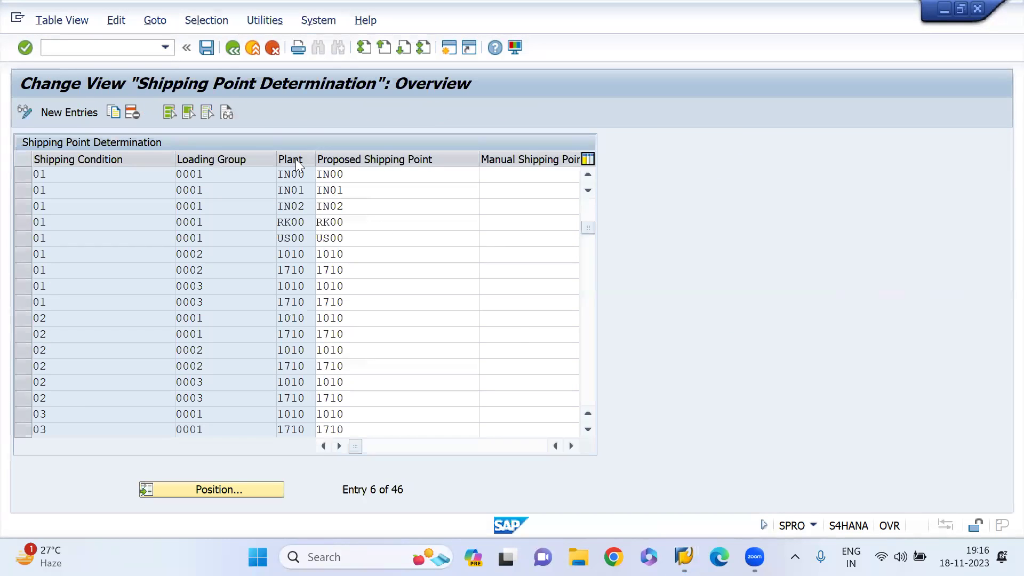
{"action": "left_click", "coordinate": [342, 175]}
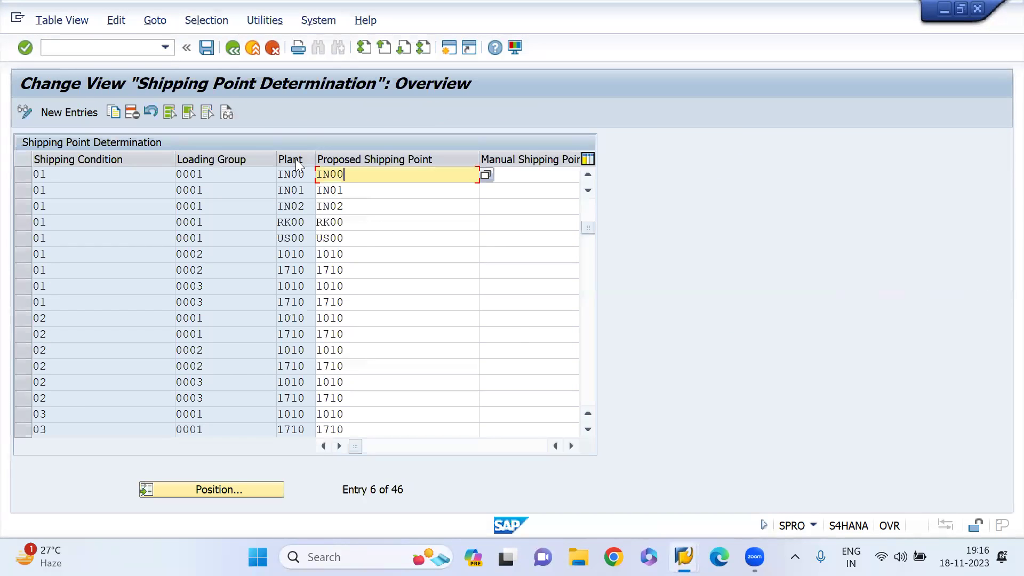
{"action": "left_click", "coordinate": [233, 48]}
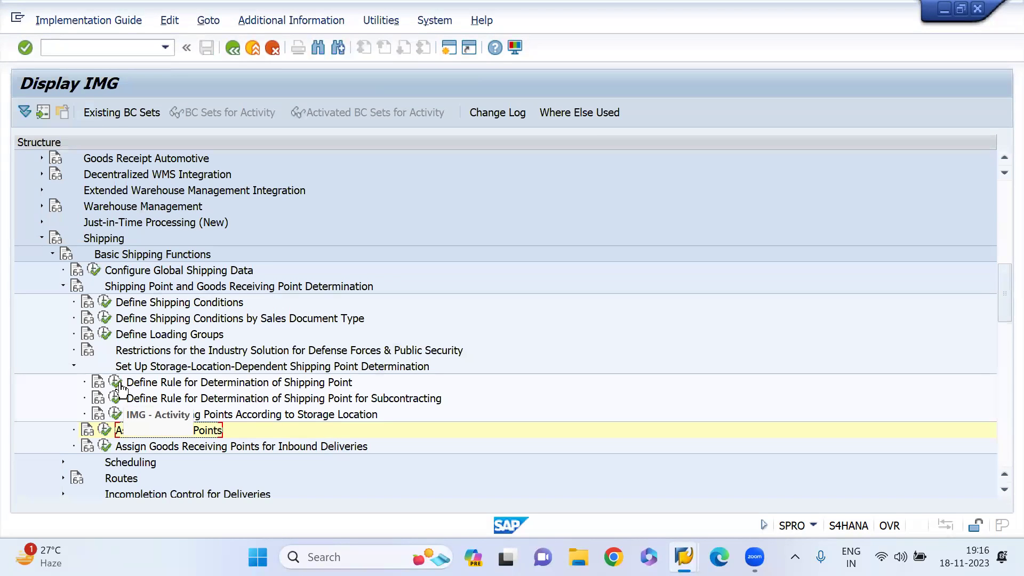
Step: Set the shipping point determination rule of delivery type NL to Storage-Location-Specific Shipping Point Determination, save, and return to the implementation guide
{"action": "left_click", "coordinate": [117, 382]}
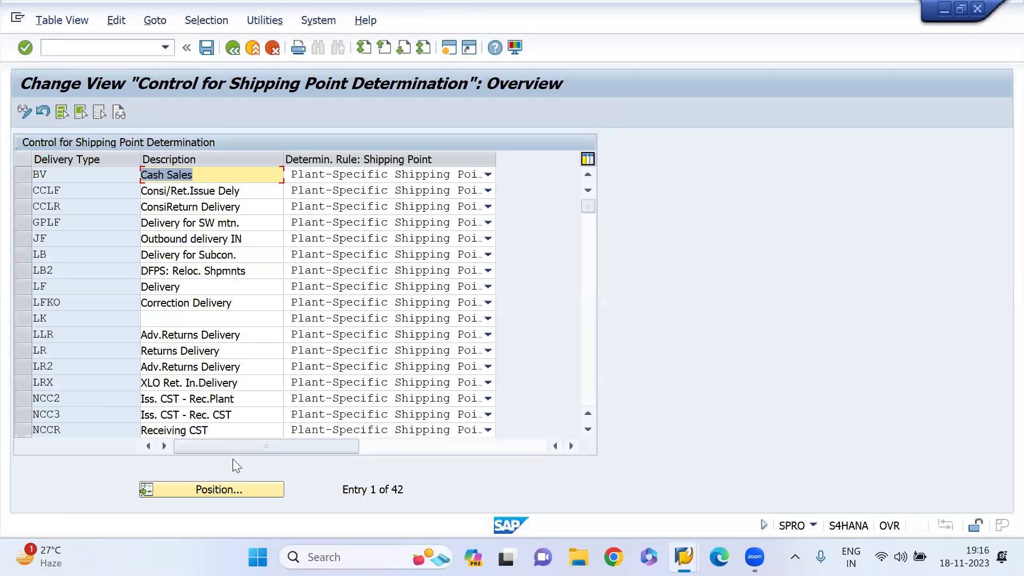
{"action": "left_click", "coordinate": [246, 486]}
{"action": "type", "text": "nl"}
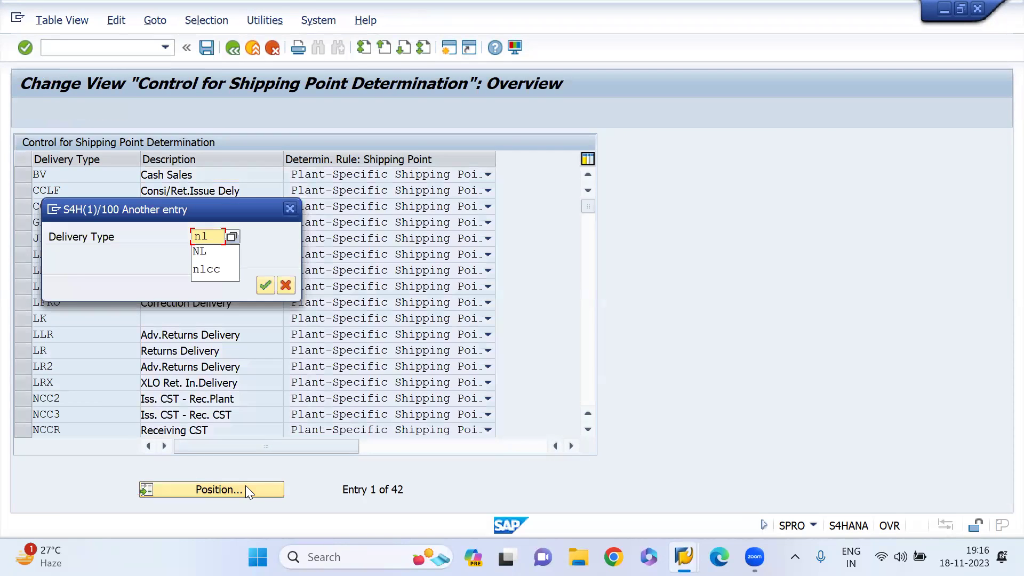
{"action": "key", "text": "Return"}
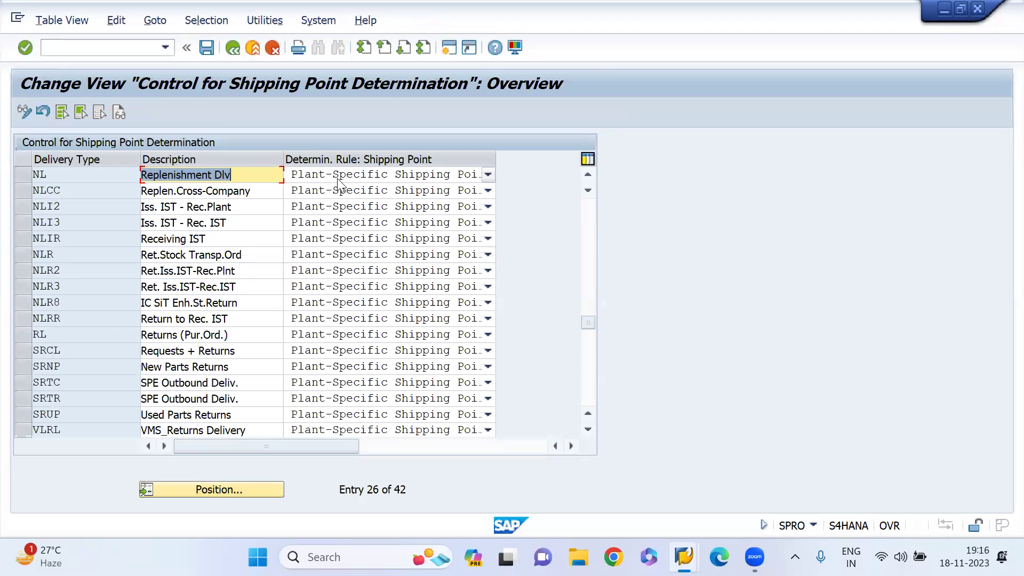
{"action": "left_click", "coordinate": [337, 178]}
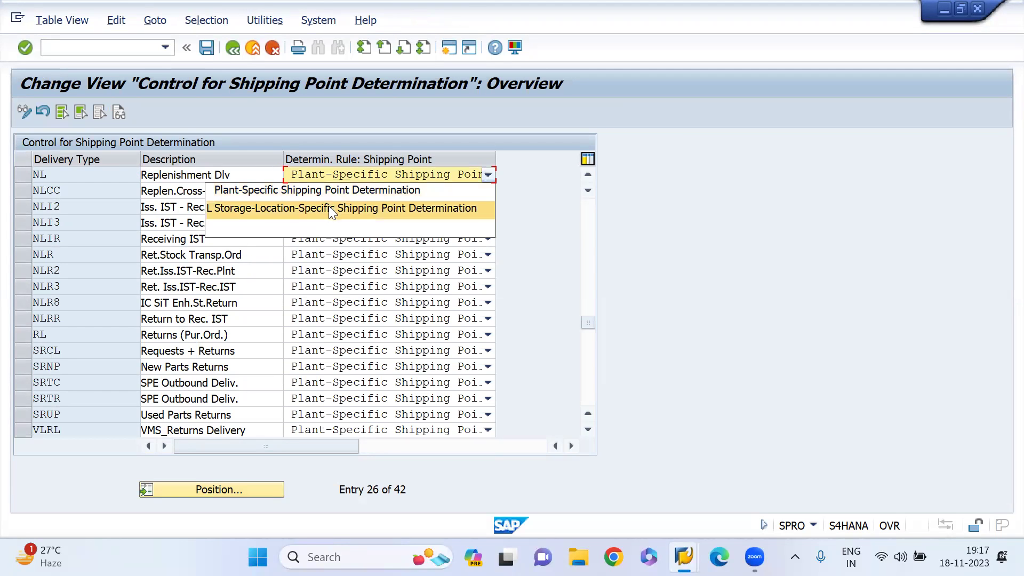
{"action": "left_click", "coordinate": [315, 210]}
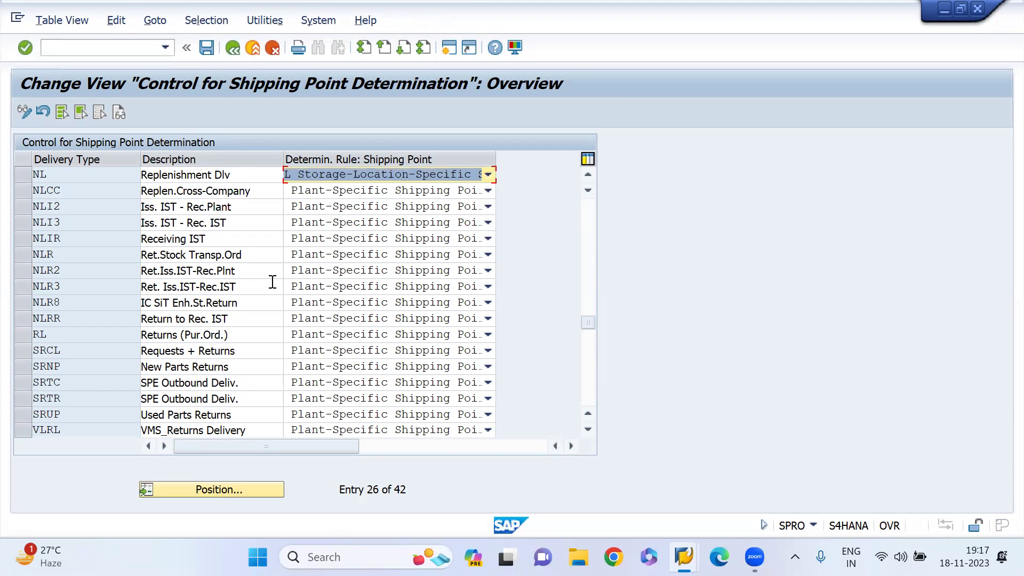
{"action": "key", "text": "ctrl+s"}
{"action": "key", "text": "Return"}
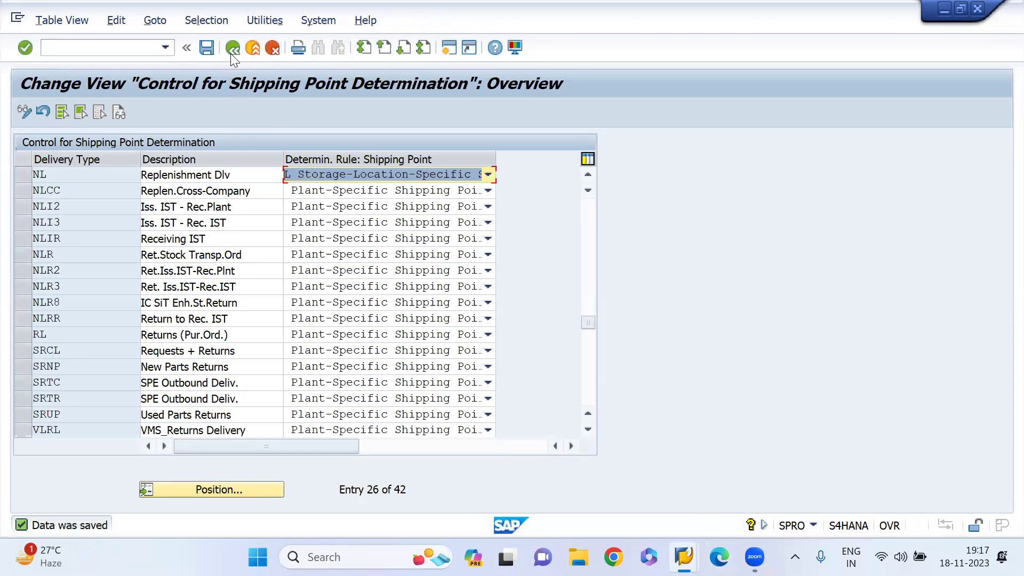
{"action": "left_click", "coordinate": [231, 52]}
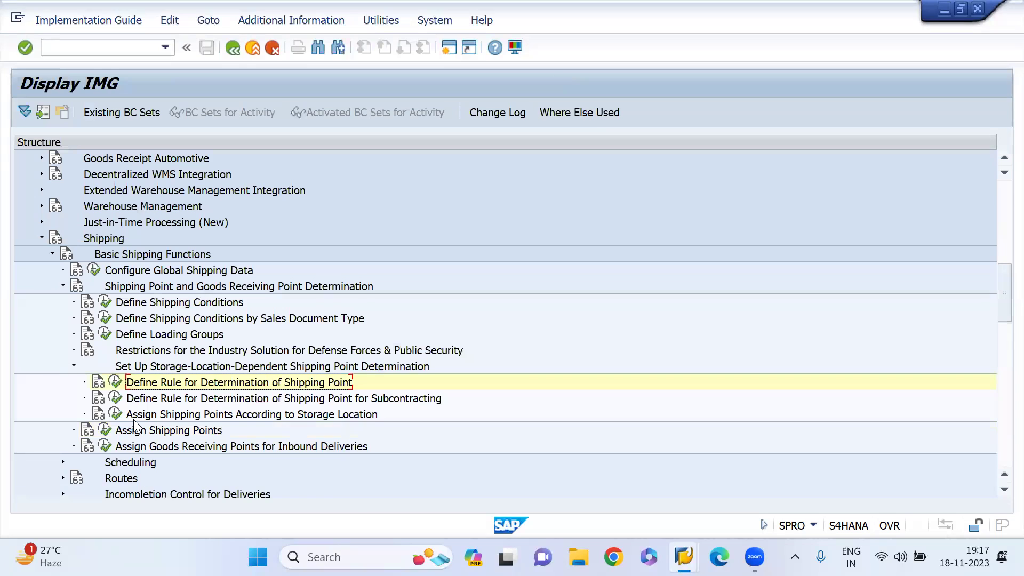
Step: Open the shipping point assignments by storage location and position on shipping condition 01, loading group 0001, plant IN00
{"action": "left_click", "coordinate": [136, 419]}
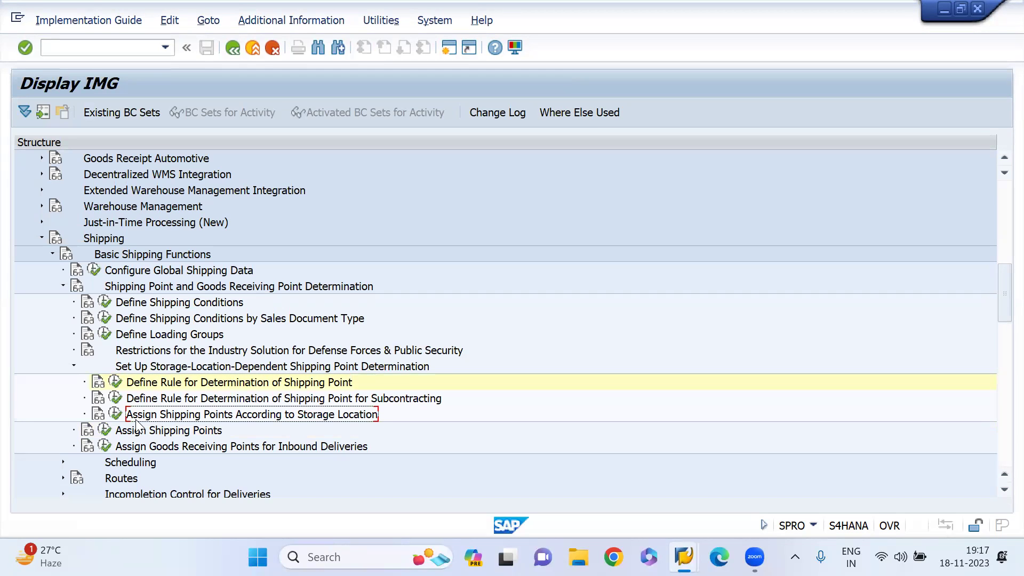
{"action": "left_click", "coordinate": [116, 414]}
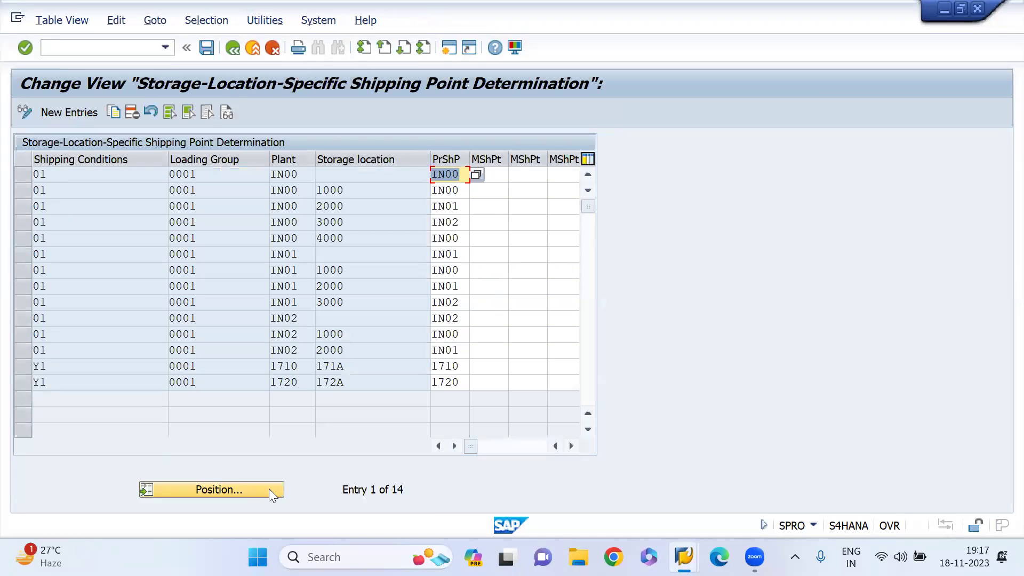
{"action": "left_click", "coordinate": [269, 489]}
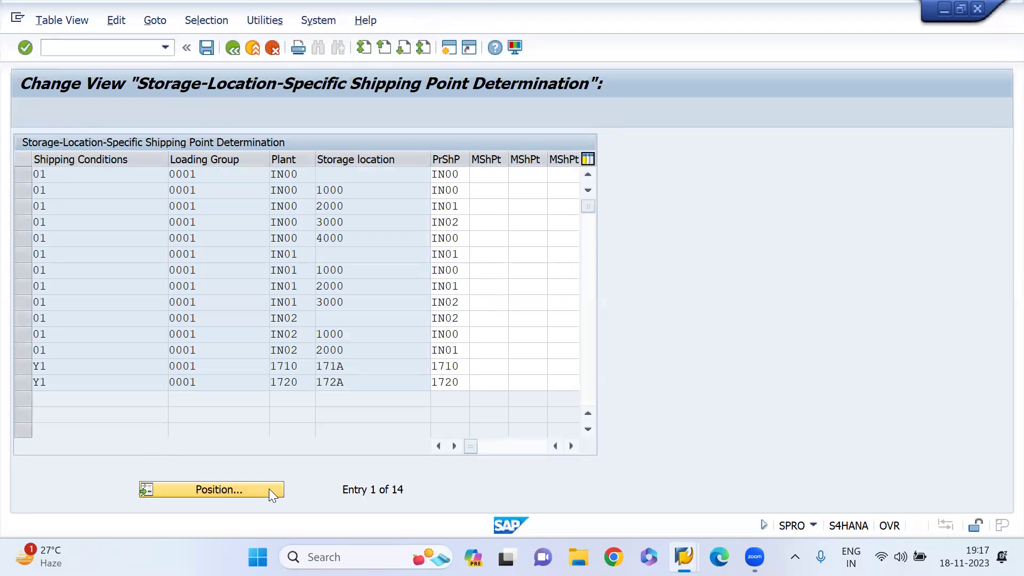
{"action": "key", "text": "Tab"}
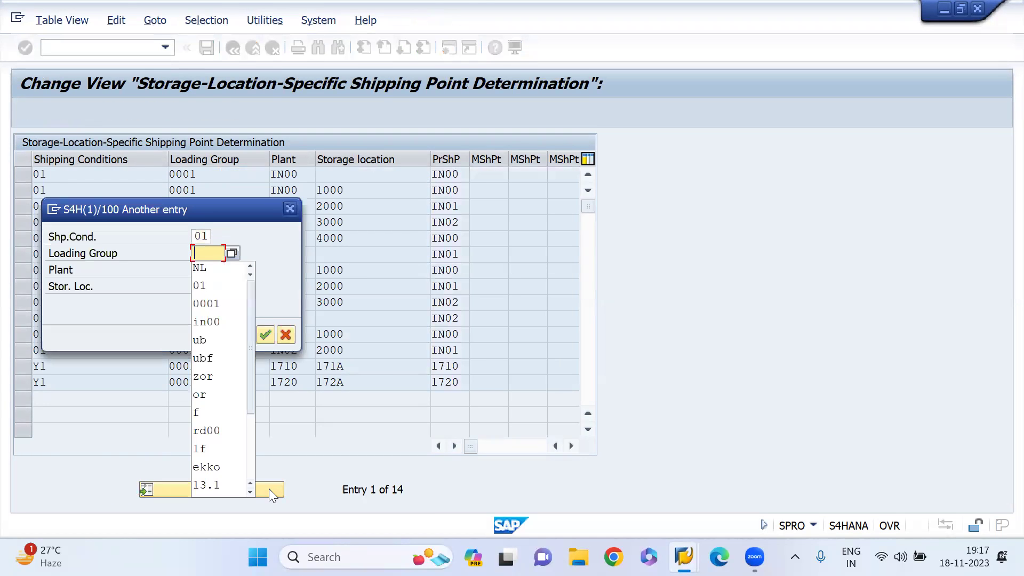
{"action": "type", "text": "0001"}
{"action": "key", "text": "Tab"}
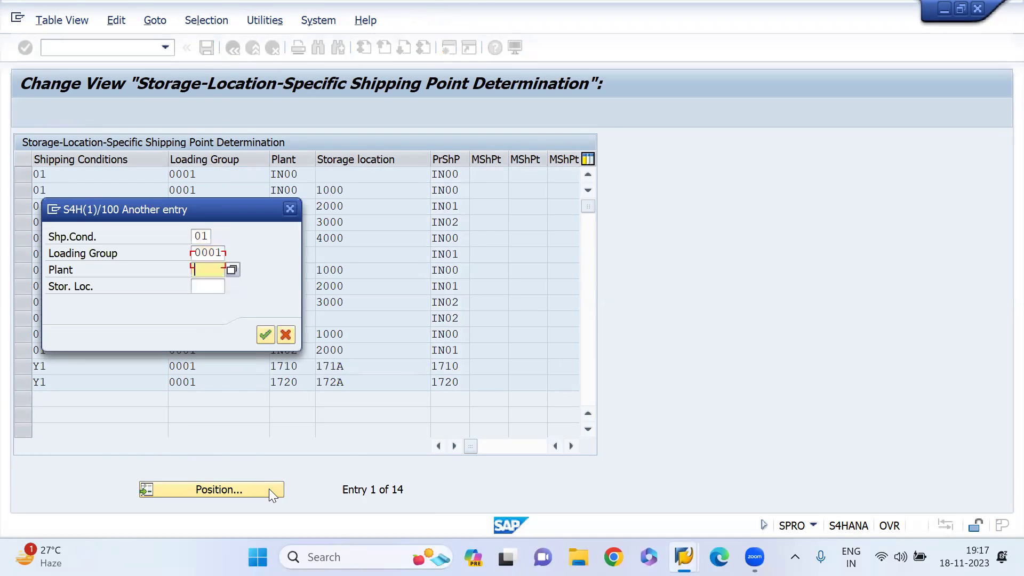
{"action": "type", "text": "in00"}
{"action": "key", "text": "Return"}
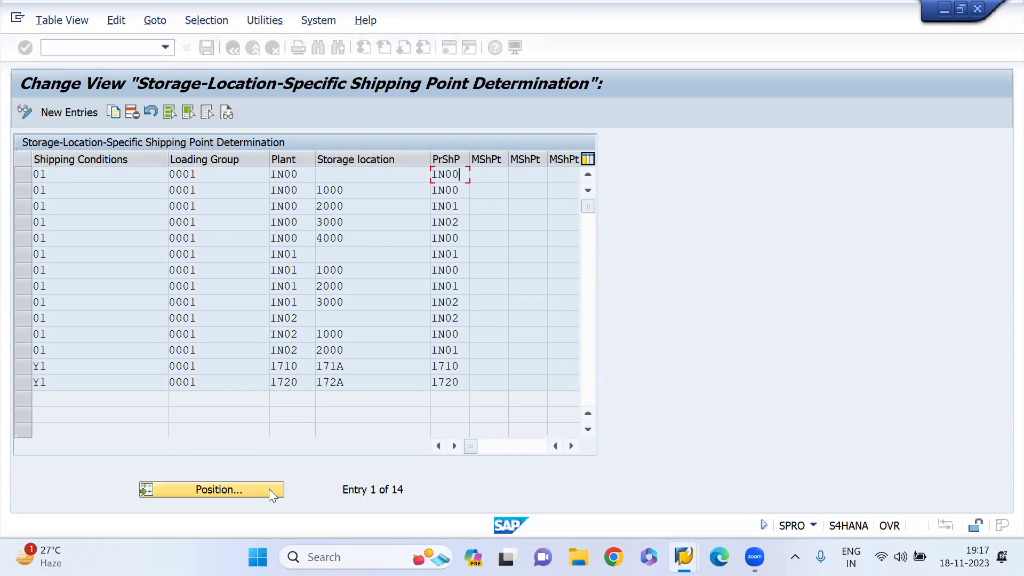
Step: Examine the proposed shipping points of plant IN00 for storage locations 1000, 2000, 3000 and 4000
{"action": "left_click", "coordinate": [352, 197]}
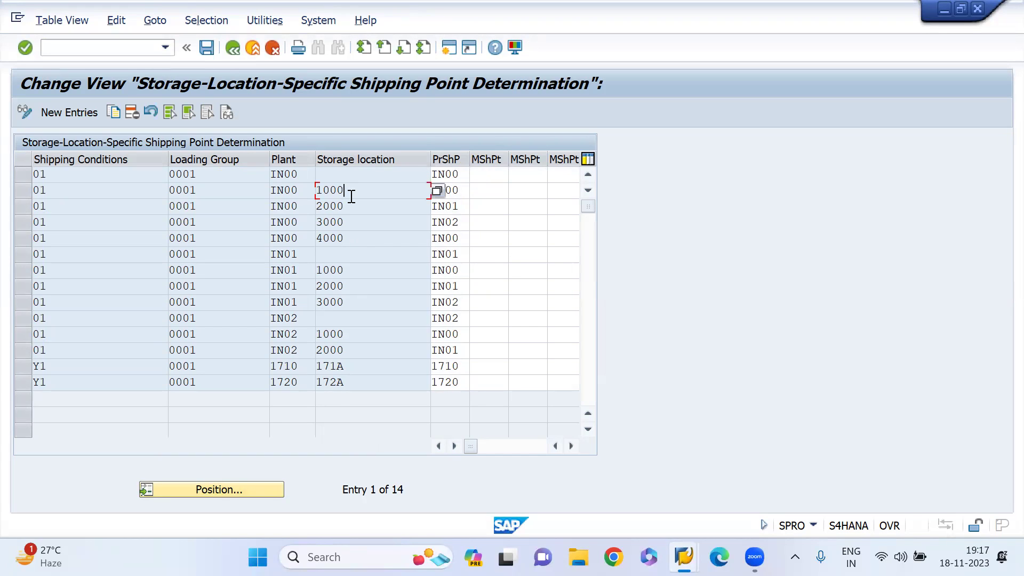
{"action": "left_click", "coordinate": [304, 194]}
{"action": "left_click", "coordinate": [362, 197]}
{"action": "left_click", "coordinate": [460, 192]}
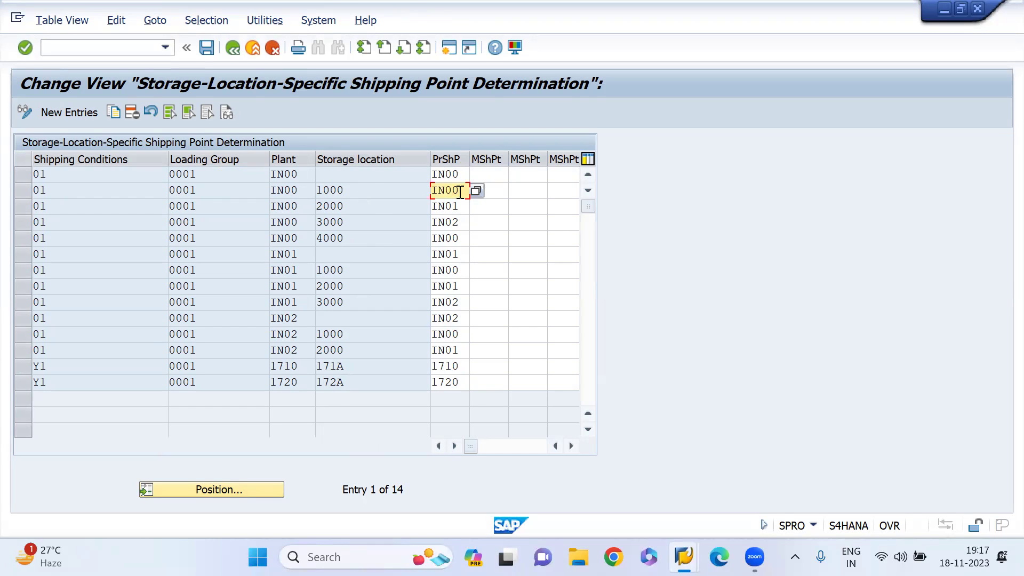
{"action": "left_click", "coordinate": [354, 210]}
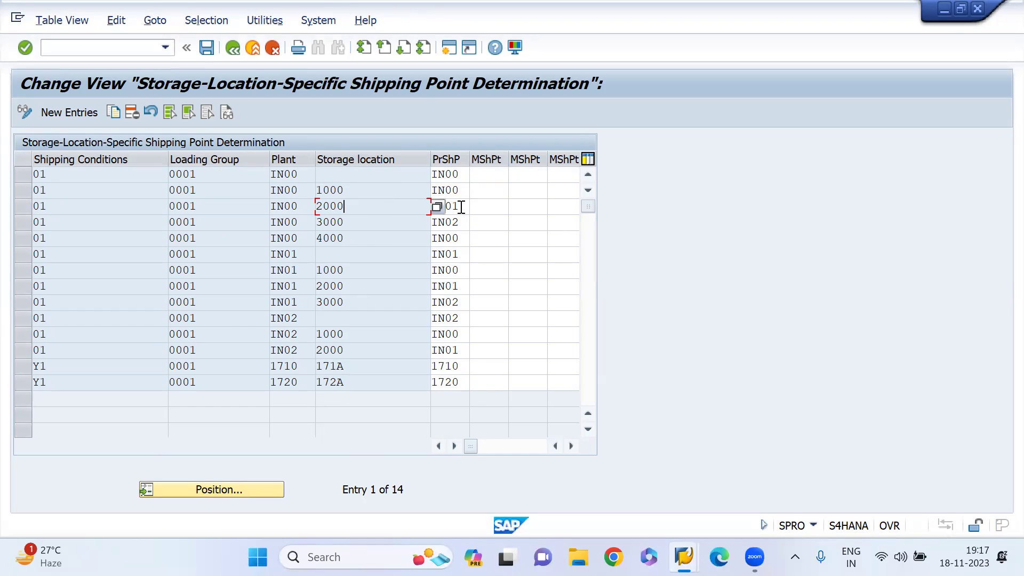
{"action": "key", "text": "Tab"}
{"action": "left_click", "coordinate": [366, 228]}
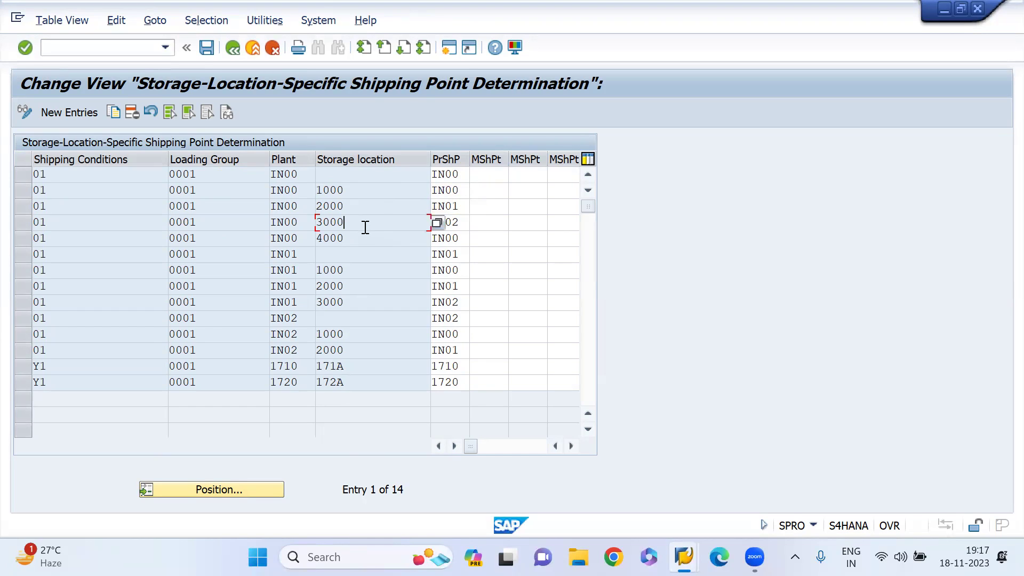
{"action": "key", "text": "Tab"}
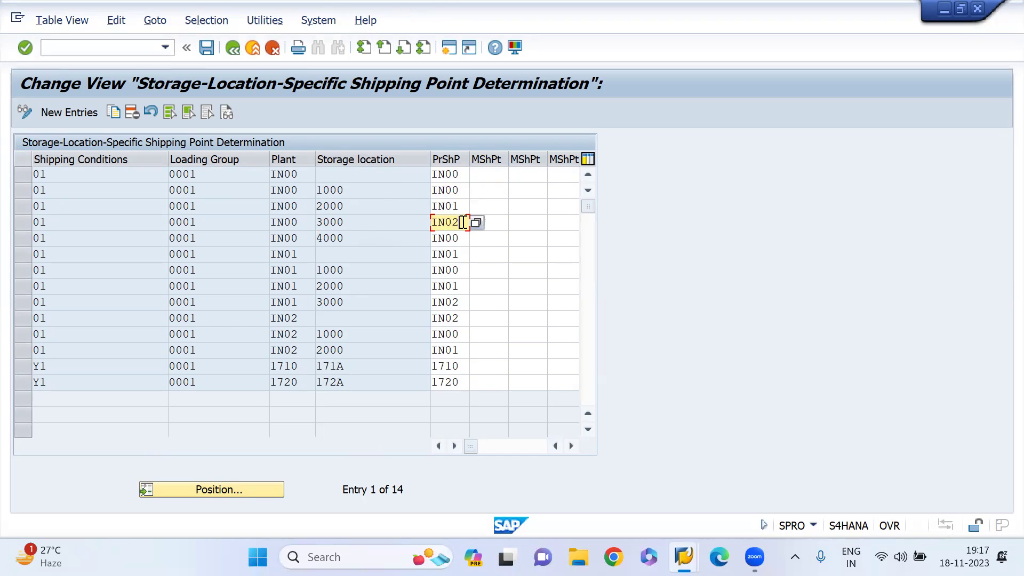
{"action": "left_click", "coordinate": [376, 238]}
{"action": "left_click", "coordinate": [457, 244]}
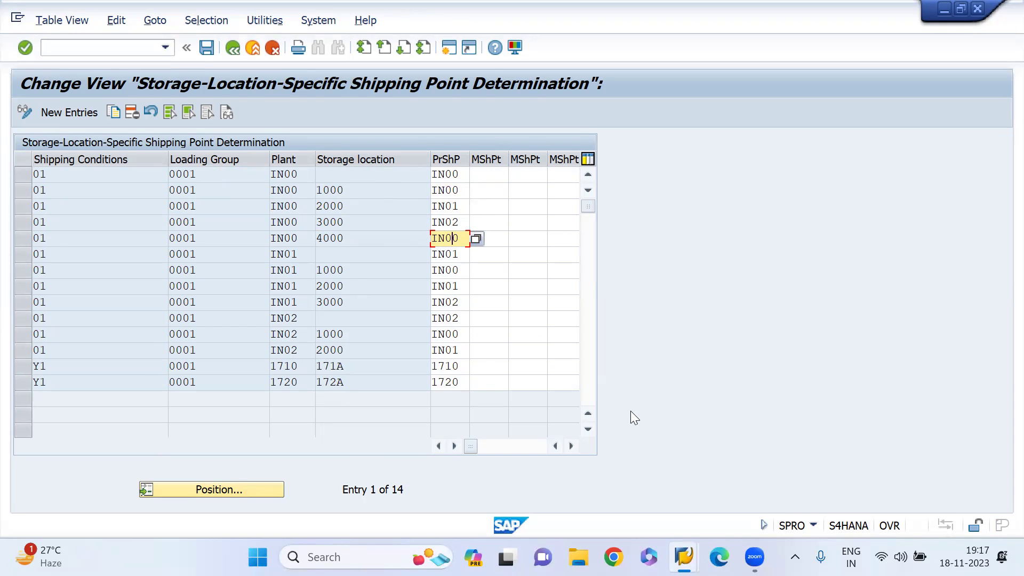
Step: Check the shipping data in the purchase order session and return to the customizing session
{"action": "mouse_move", "coordinate": [684, 557]}
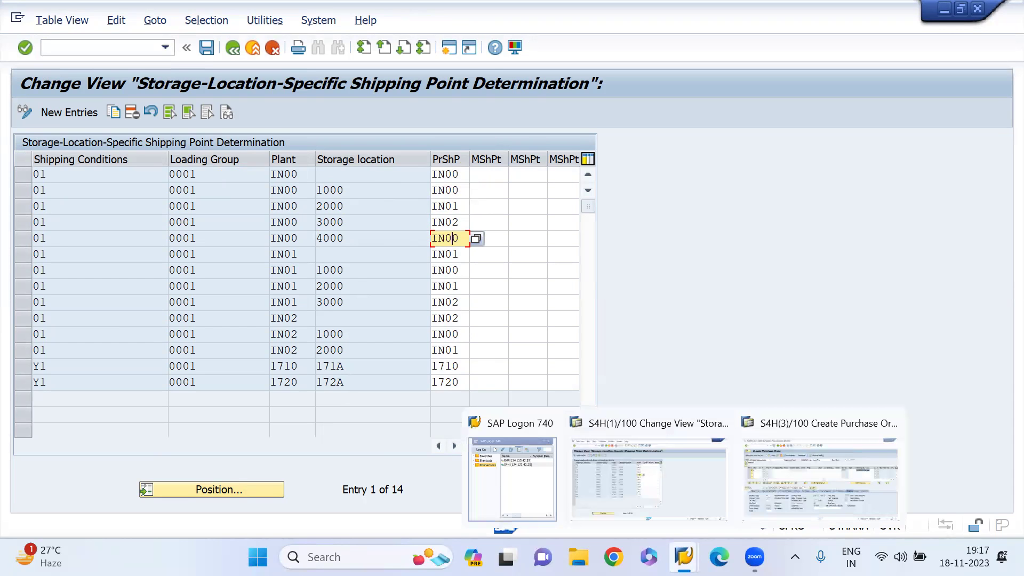
{"action": "left_click", "coordinate": [780, 481]}
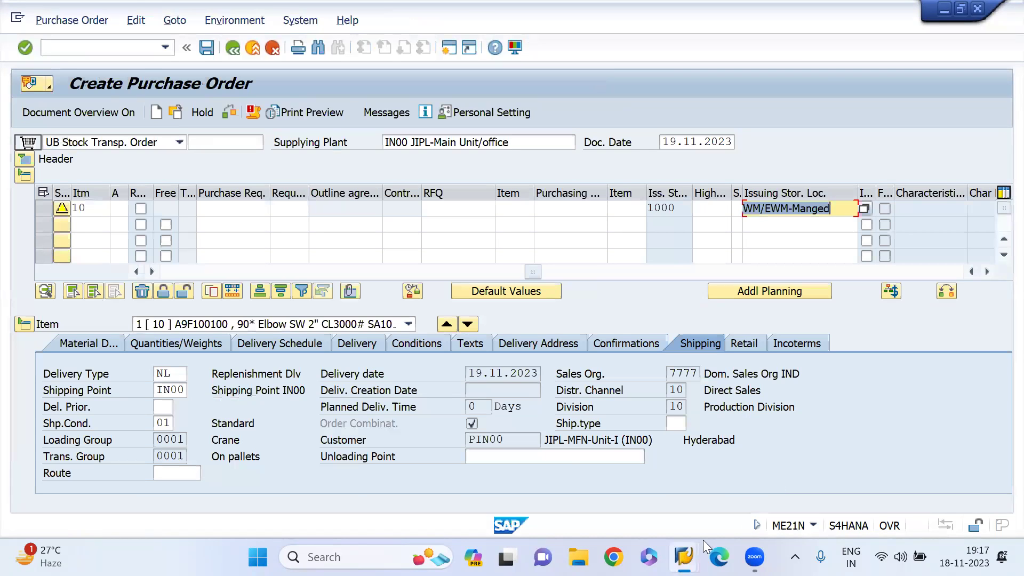
{"action": "mouse_move", "coordinate": [684, 557]}
{"action": "left_click", "coordinate": [663, 478]}
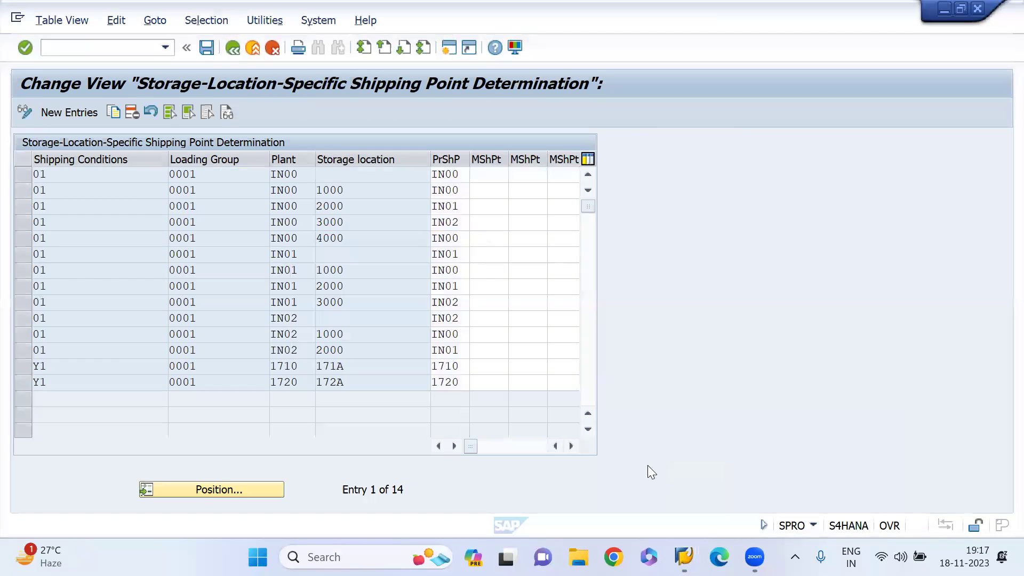
Step: Reopen the shipping point determination rules, check the rule of delivery type NL, and return to the implementation guide
{"action": "left_click", "coordinate": [231, 52]}
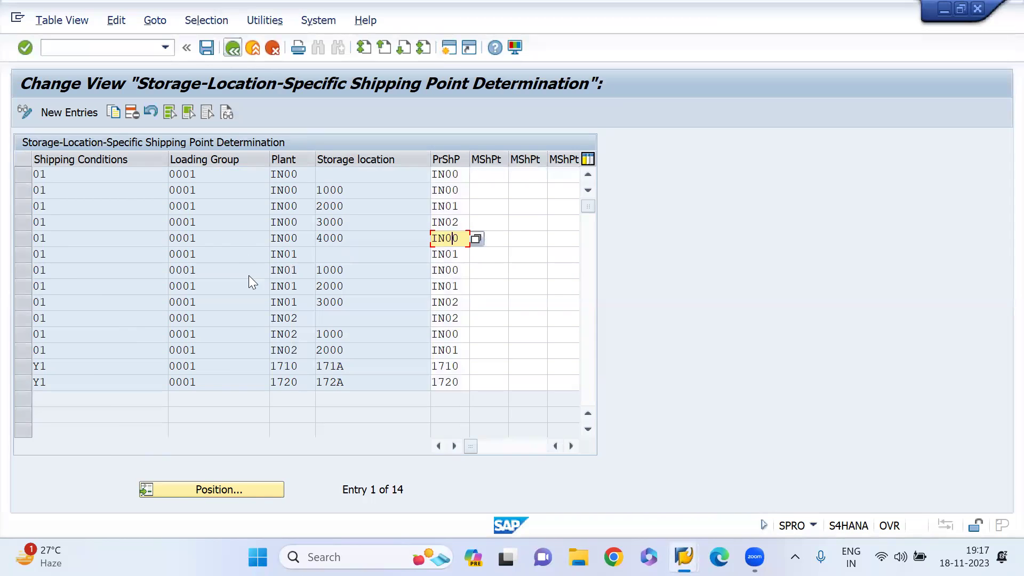
{"action": "left_click", "coordinate": [116, 382]}
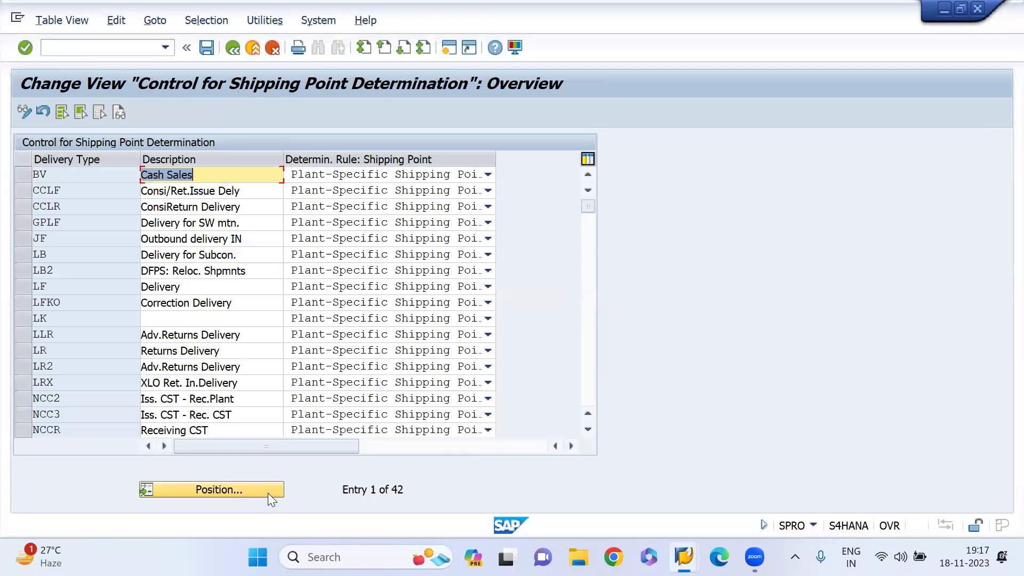
{"action": "left_click", "coordinate": [268, 492]}
{"action": "type", "text": "nl"}
{"action": "key", "text": "Return"}
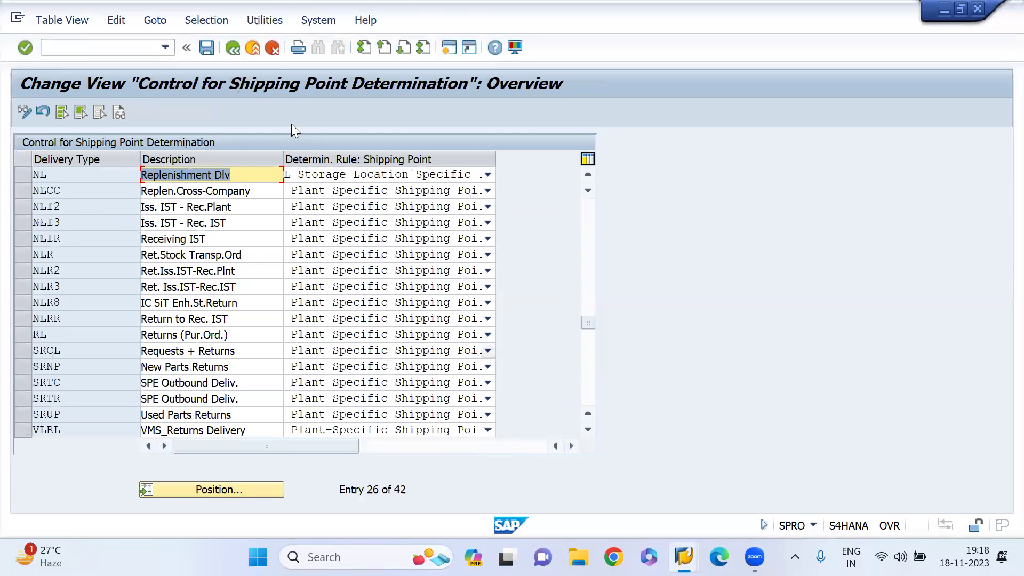
{"action": "left_click", "coordinate": [234, 48]}
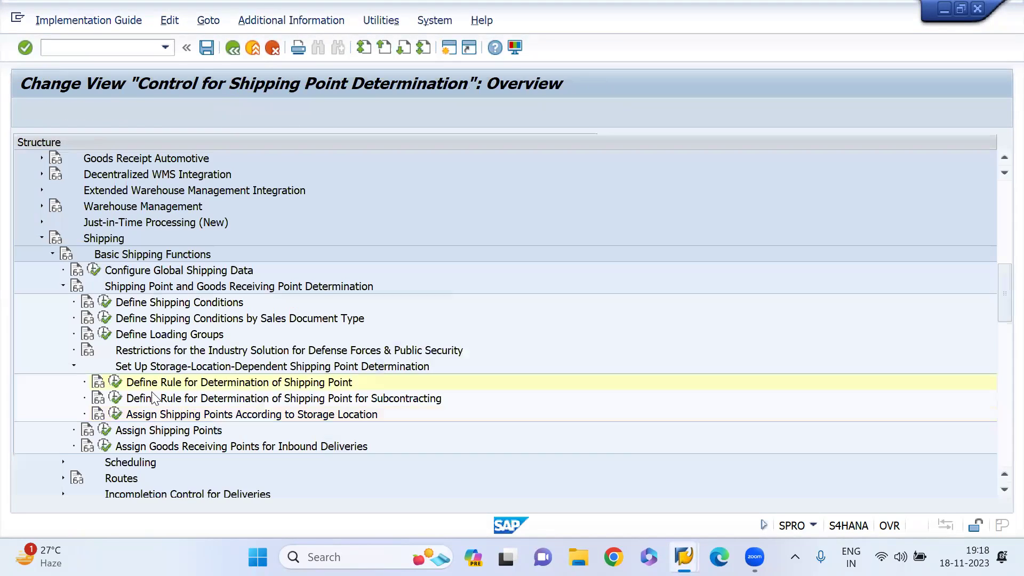
Step: Reopen the shipping point assignments by storage location and check the entry for plant IN00, storage location 1000
{"action": "left_click", "coordinate": [115, 414]}
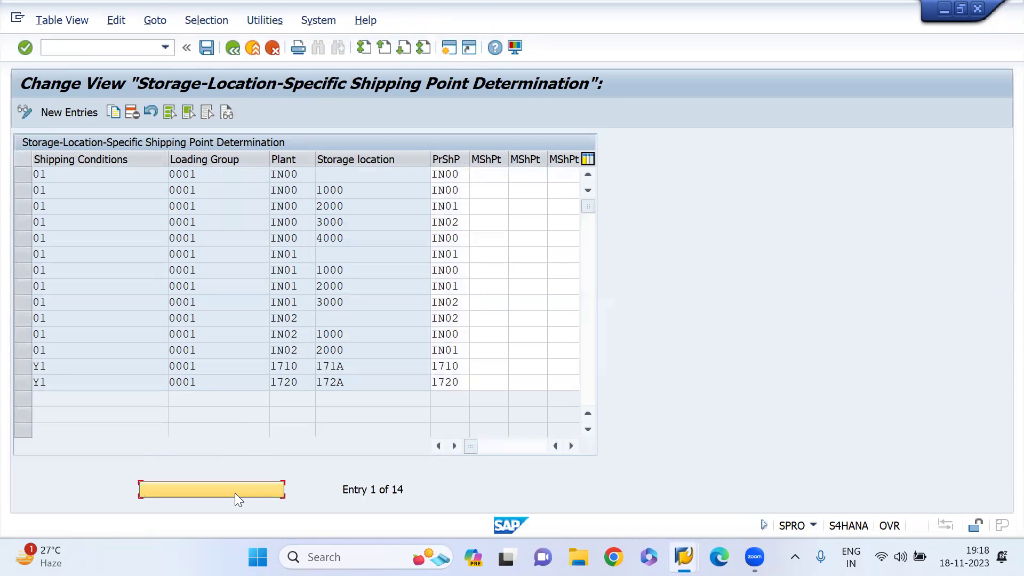
{"action": "left_click", "coordinate": [235, 493]}
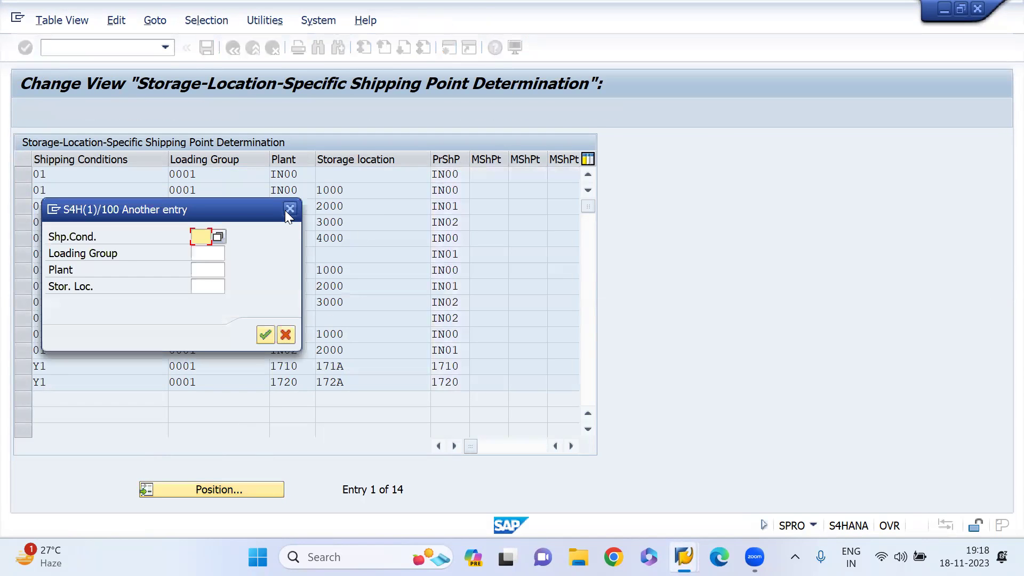
{"action": "left_click", "coordinate": [290, 210]}
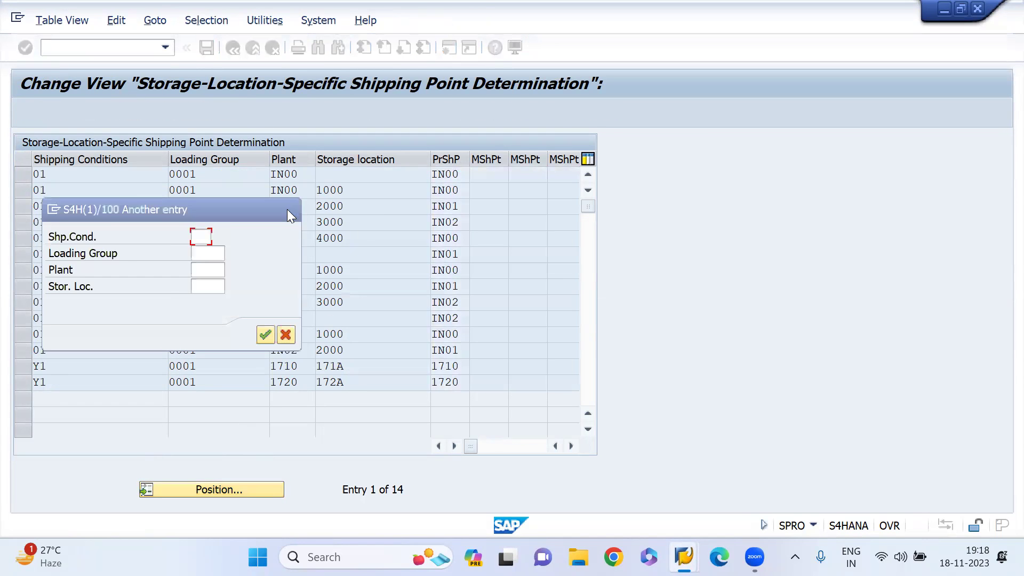
{"action": "left_click", "coordinate": [374, 216]}
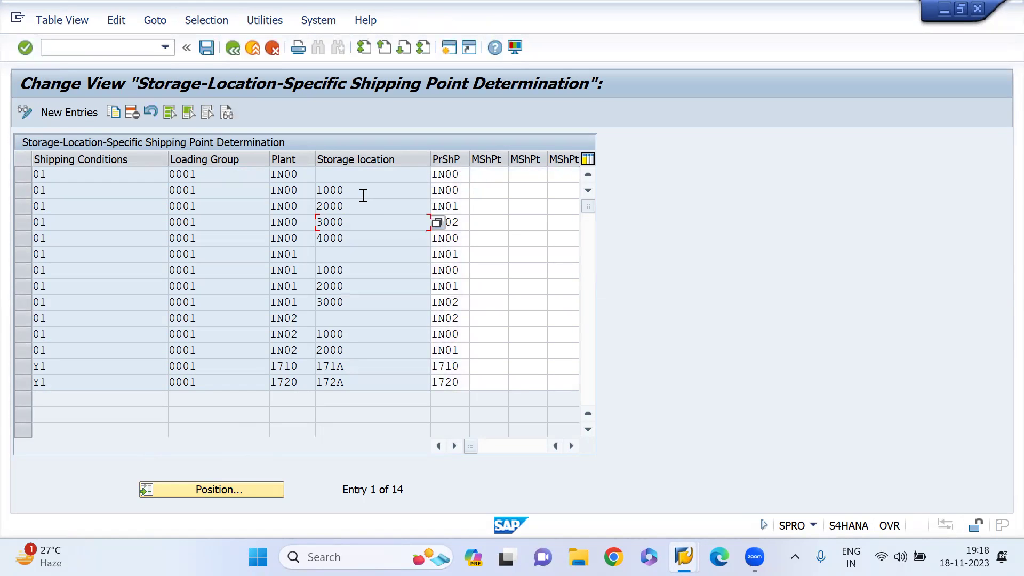
{"action": "left_click", "coordinate": [363, 195]}
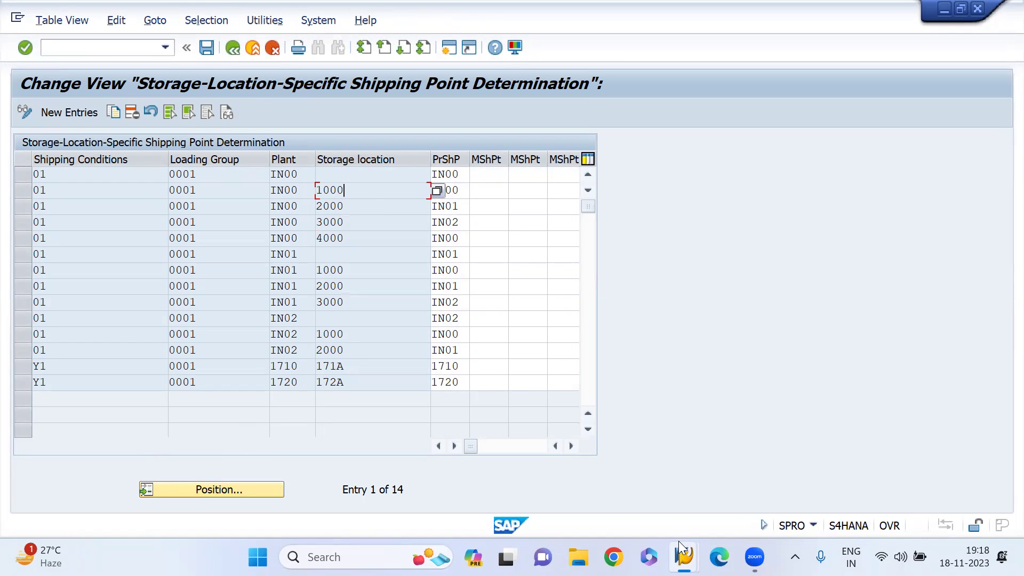
Step: Switch to the purchase order session and try to clear the issuing storage location of item 10
{"action": "mouse_move", "coordinate": [679, 541]}
{"action": "left_click", "coordinate": [790, 471]}
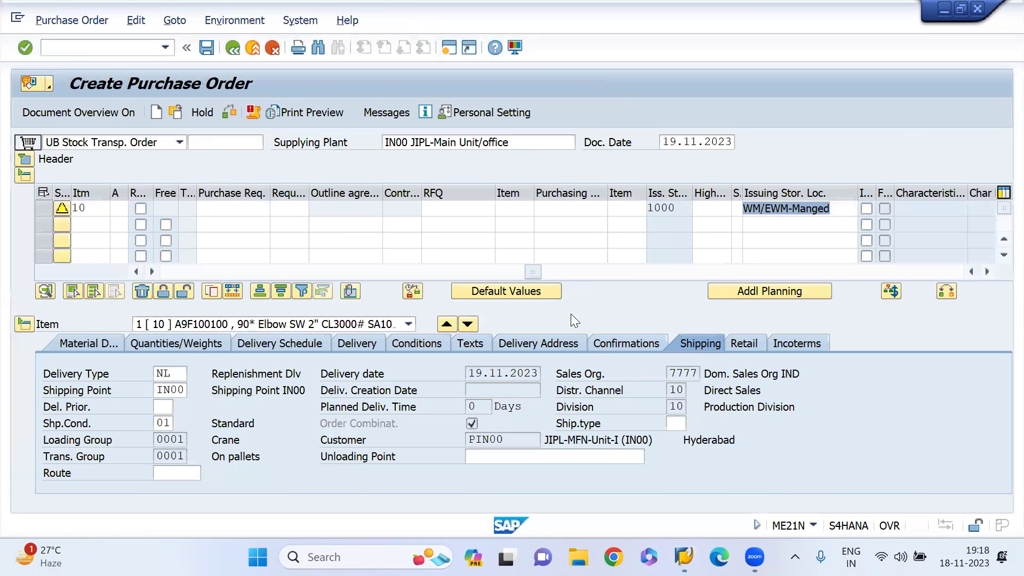
{"action": "left_click", "coordinate": [986, 272]}
{"action": "left_click", "coordinate": [986, 272]}
{"action": "left_click", "coordinate": [986, 273]}
{"action": "left_click", "coordinate": [986, 272]}
{"action": "left_click", "coordinate": [986, 272]}
{"action": "left_click", "coordinate": [986, 272]}
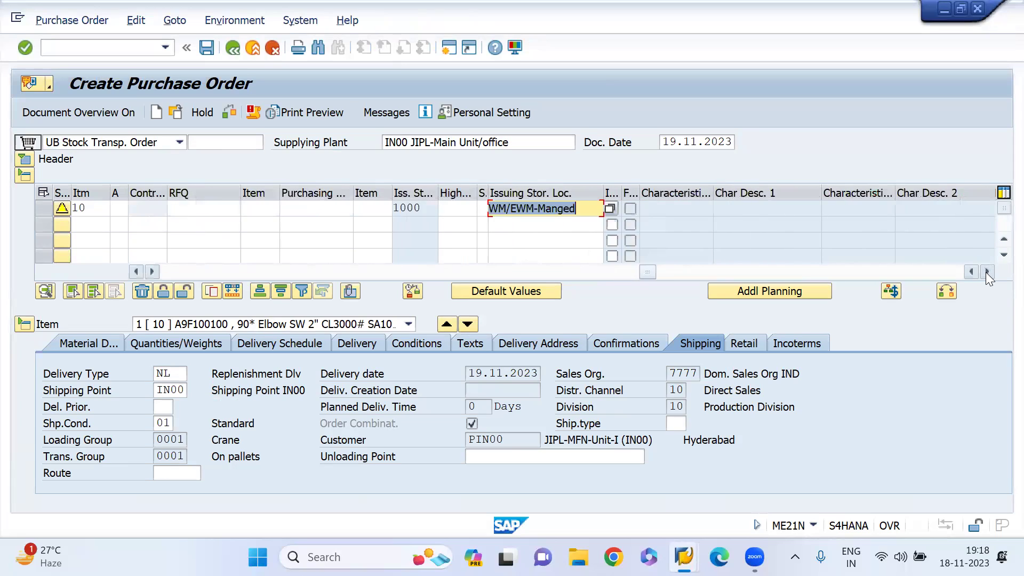
{"action": "left_click", "coordinate": [986, 272]}
{"action": "left_click", "coordinate": [986, 272]}
{"action": "left_click", "coordinate": [985, 272]}
{"action": "left_click", "coordinate": [986, 272]}
{"action": "left_click", "coordinate": [986, 272]}
{"action": "left_click", "coordinate": [986, 272]}
{"action": "left_click", "coordinate": [986, 272]}
{"action": "left_click", "coordinate": [986, 272]}
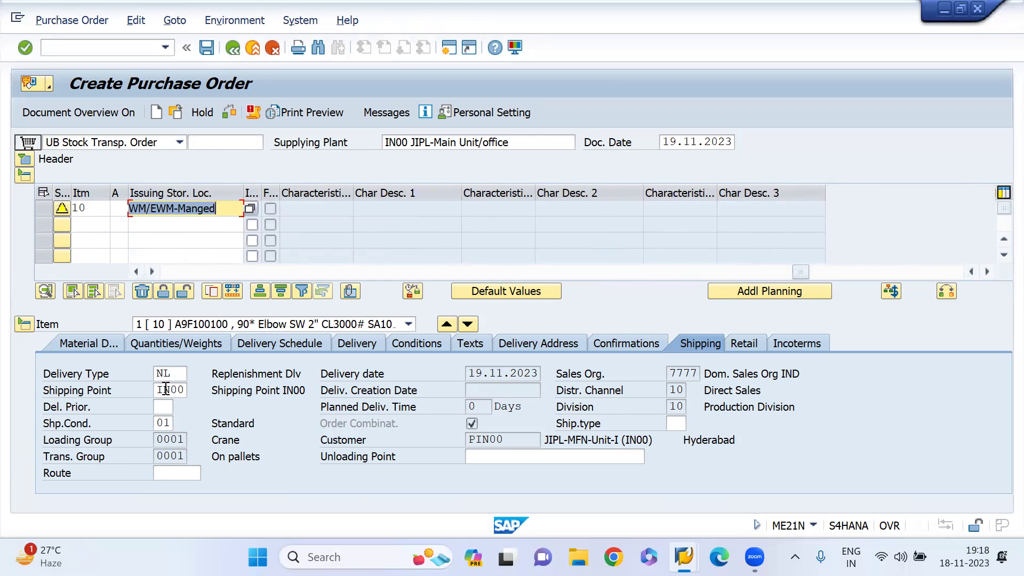
{"action": "left_click", "coordinate": [207, 213]}
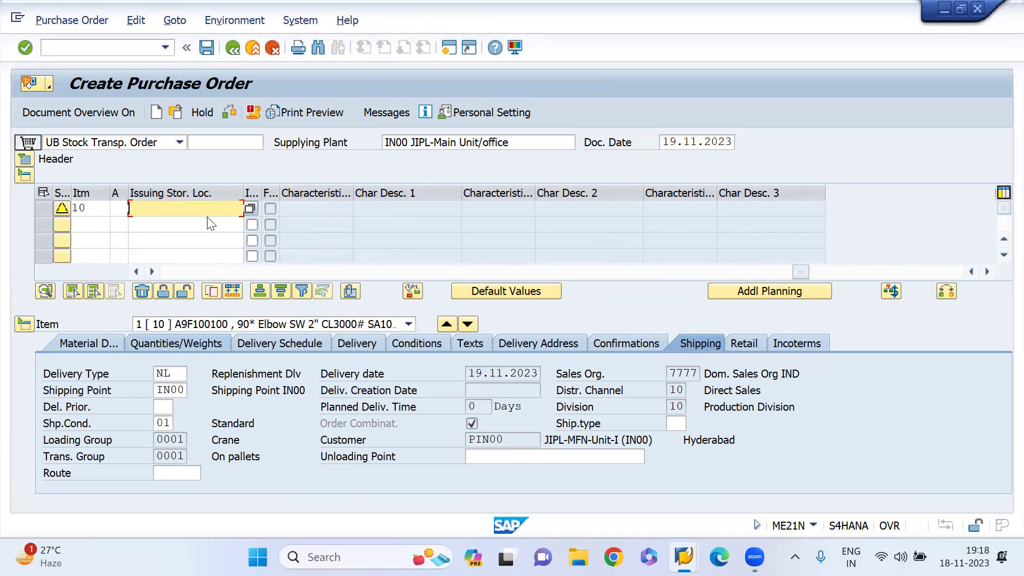
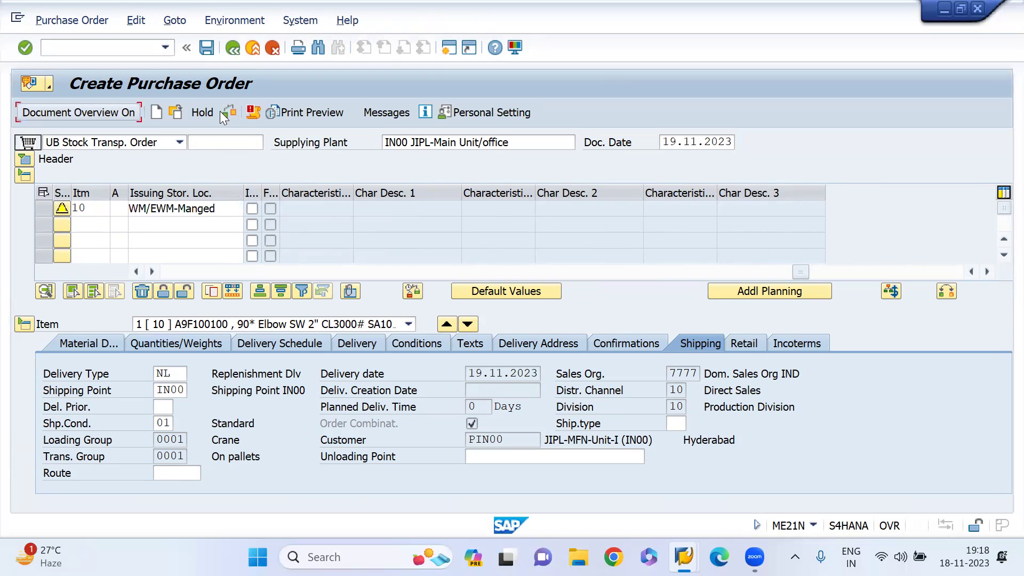
Step: Start a new purchase order with transaction ME21N, using order type UB Stock Transp. Order and supplying plant IN00
{"action": "left_click", "coordinate": [138, 54]}
{"action": "type", "text": "/nm"}
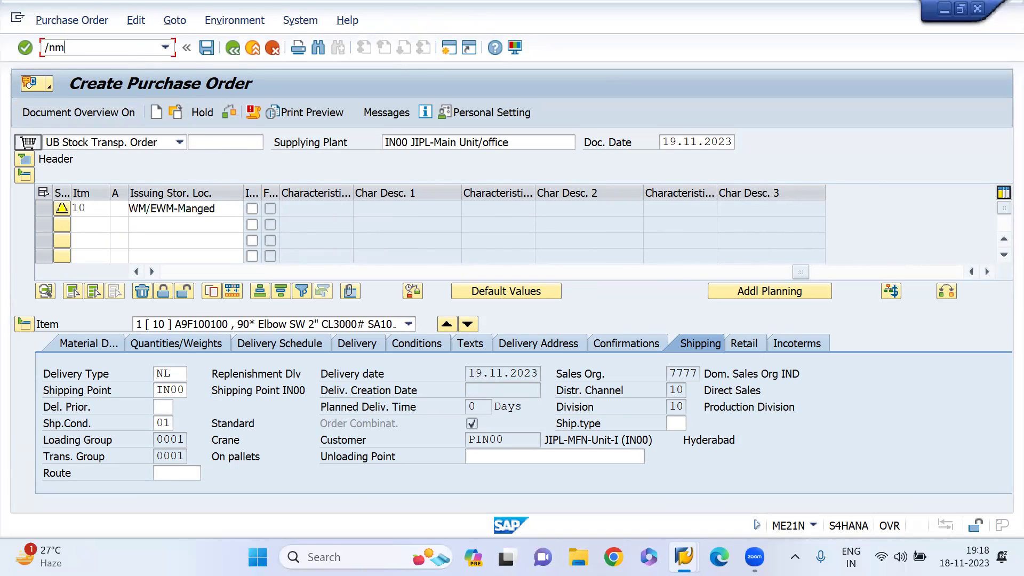
{"action": "type", "text": "e21n"}
{"action": "key", "text": "Return"}
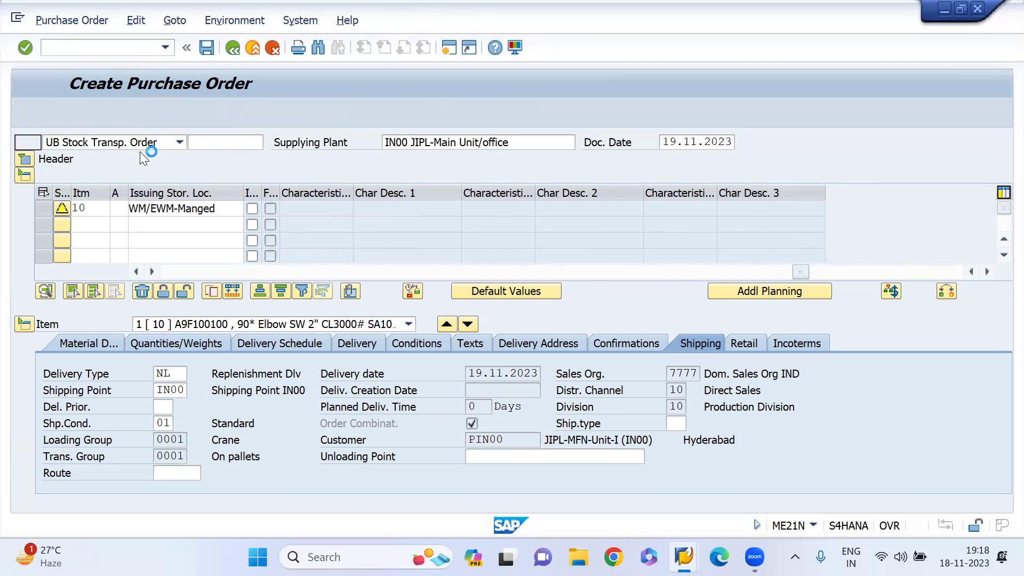
{"action": "left_click", "coordinate": [141, 145]}
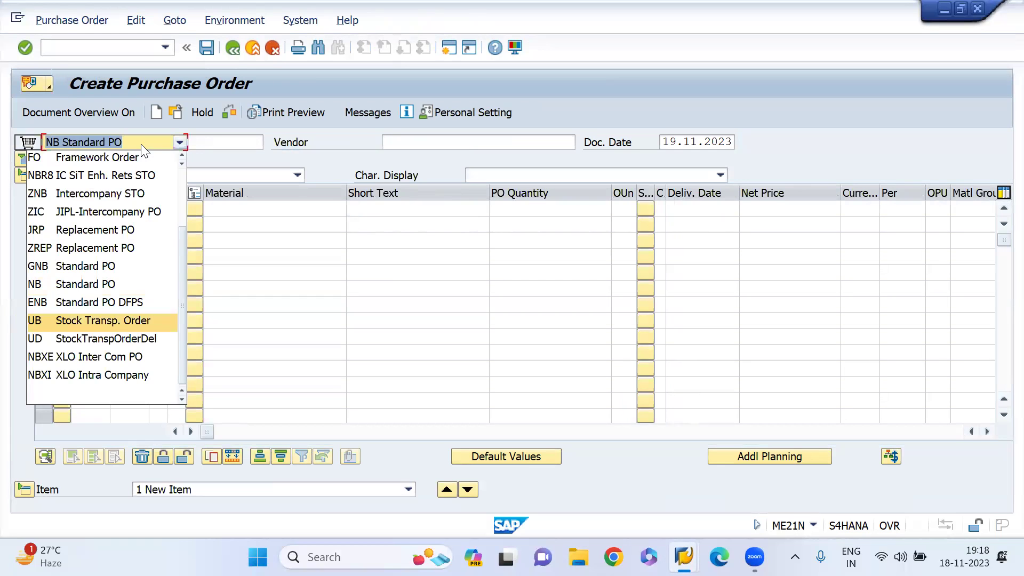
{"action": "left_click", "coordinate": [101, 320]}
{"action": "left_click", "coordinate": [443, 145]}
{"action": "type", "text": "in00"}
{"action": "key", "text": "Return"}
Step: Enter purchasing organization GL01, purchasing group 001 and company code 7777 in the order's organizational data
{"action": "type", "text": "gl01"}
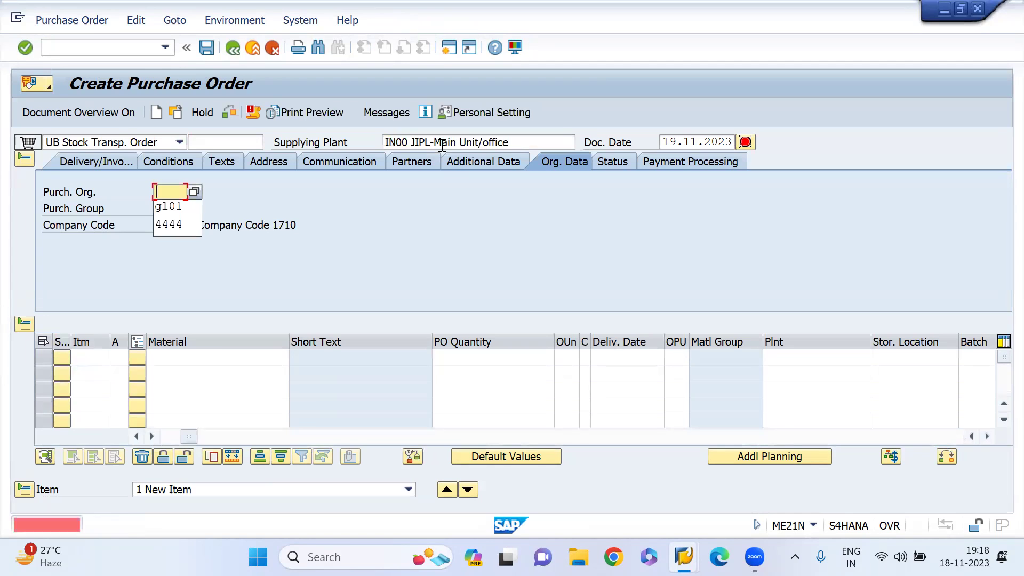
{"action": "key", "text": "Return"}
{"action": "type", "text": "001"}
{"action": "key", "text": "Tab"}
{"action": "type", "text": "7777"}
{"action": "key", "text": "Return"}
Step: Add an item for material A9F100100 with quantity 1, receiving plant IN01 and storage location WM/EWM-Manged
{"action": "left_click", "coordinate": [224, 357]}
{"action": "left_click", "coordinate": [224, 365]}
{"action": "type", "text": "1"}
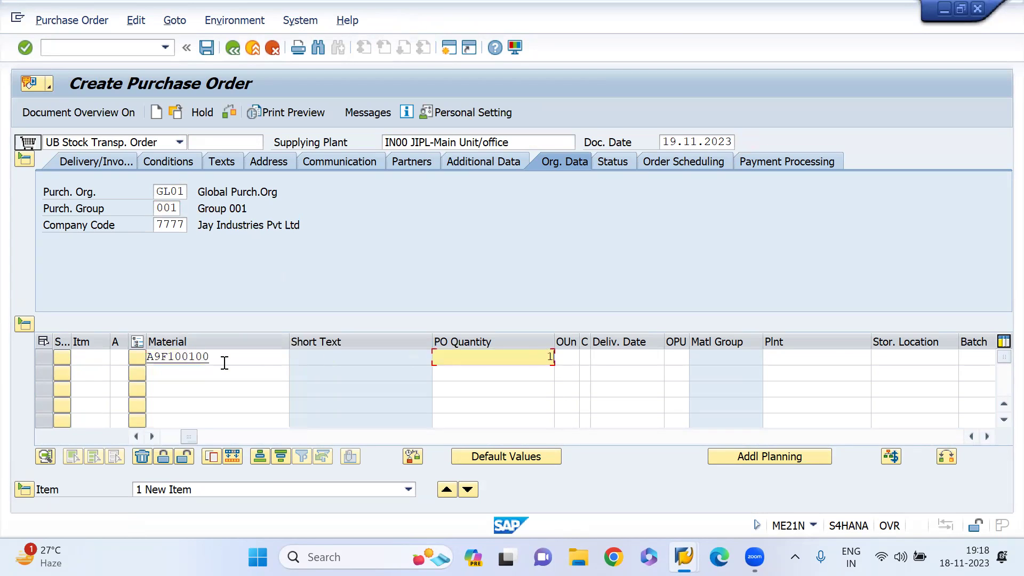
{"action": "key", "text": "Tab"}
{"action": "key", "text": "Tab"}
{"action": "key", "text": "Tab"}
{"action": "key", "text": "Tab"}
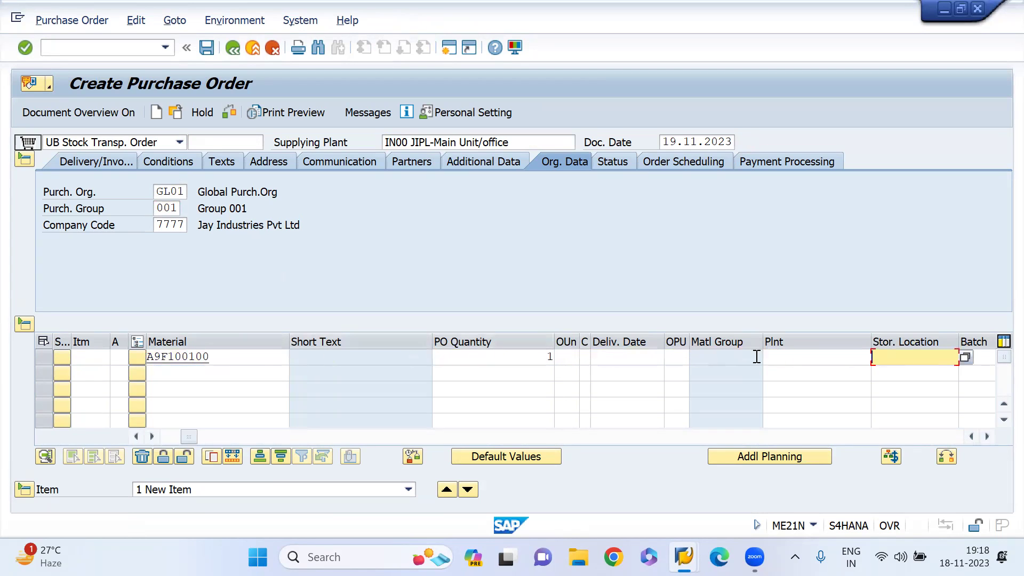
{"action": "left_click", "coordinate": [774, 358]}
{"action": "type", "text": "in01"}
{"action": "key", "text": "Tab"}
{"action": "key", "text": "Down"}
{"action": "key", "text": "Return"}
{"action": "key", "text": "Return"}
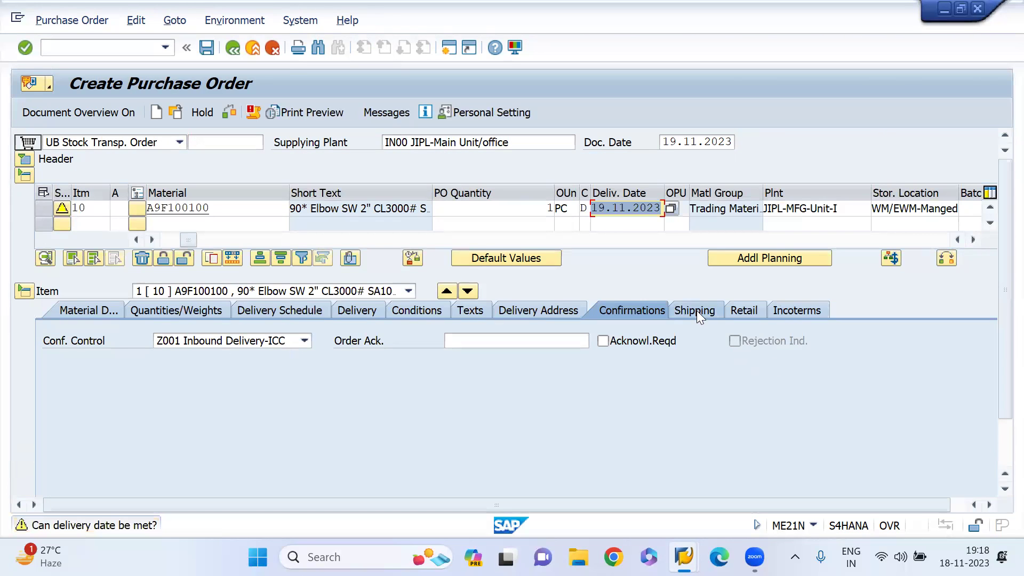
Step: Open the shipping data of item 10 and check its shipping point
{"action": "left_click", "coordinate": [697, 310]}
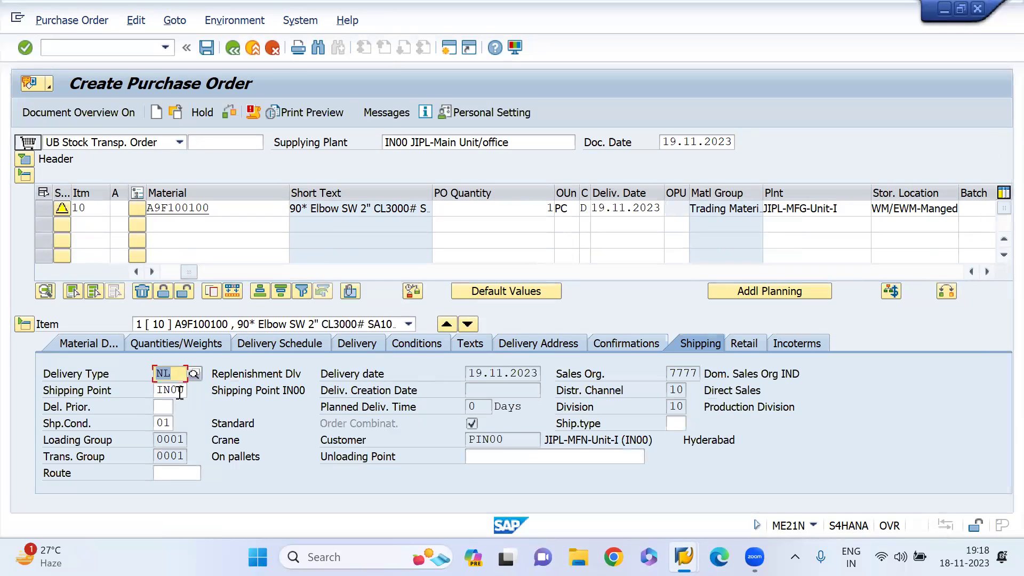
{"action": "left_click", "coordinate": [988, 272]}
{"action": "left_click_drag", "start_coordinate": [988, 272], "coordinate": [988, 272]}
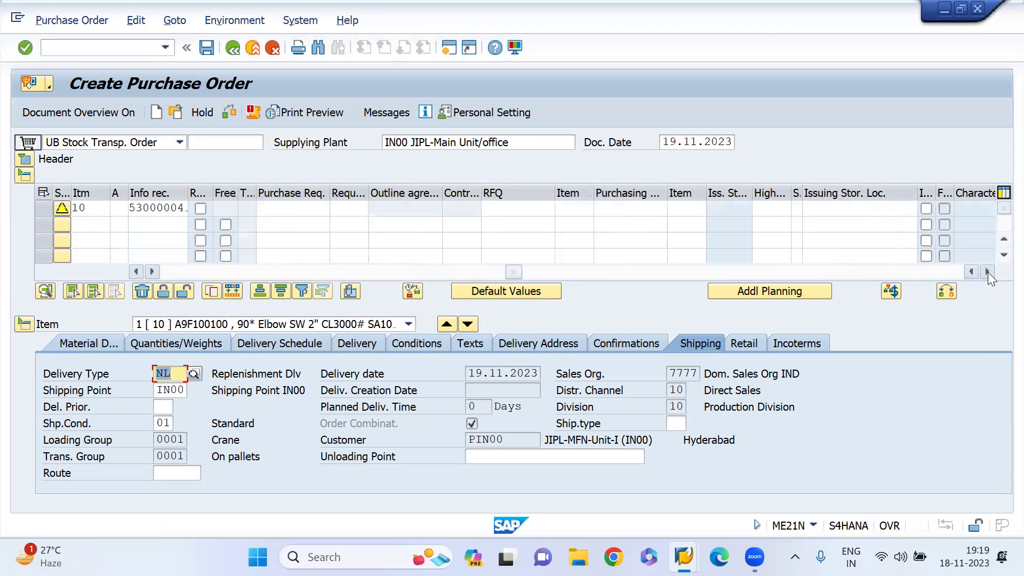
Step: Check the proposed shipping points of plant IN00 for storage locations 1000 and 2000 in the customizing session
{"action": "mouse_move", "coordinate": [684, 557]}
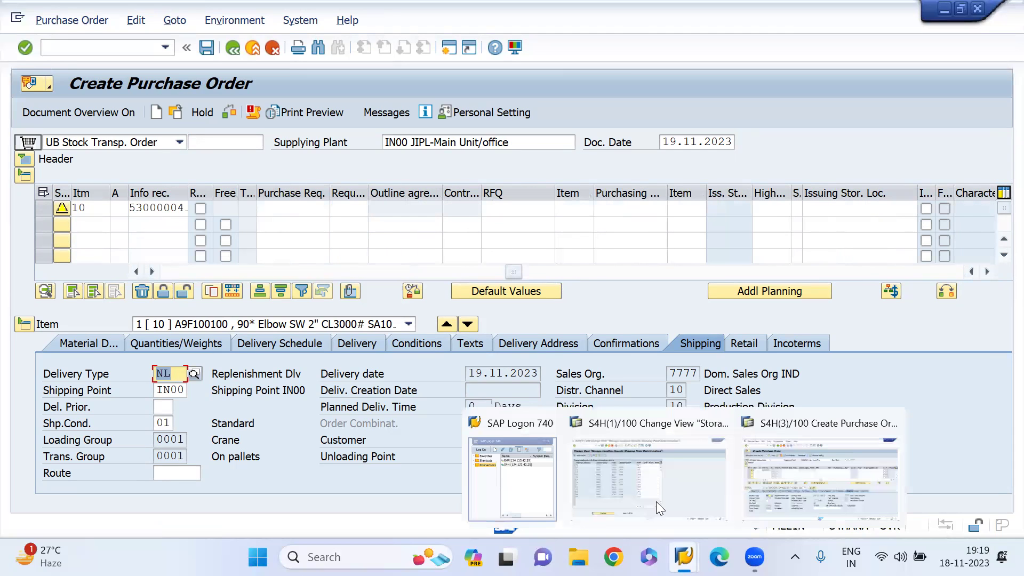
{"action": "left_click", "coordinate": [634, 466]}
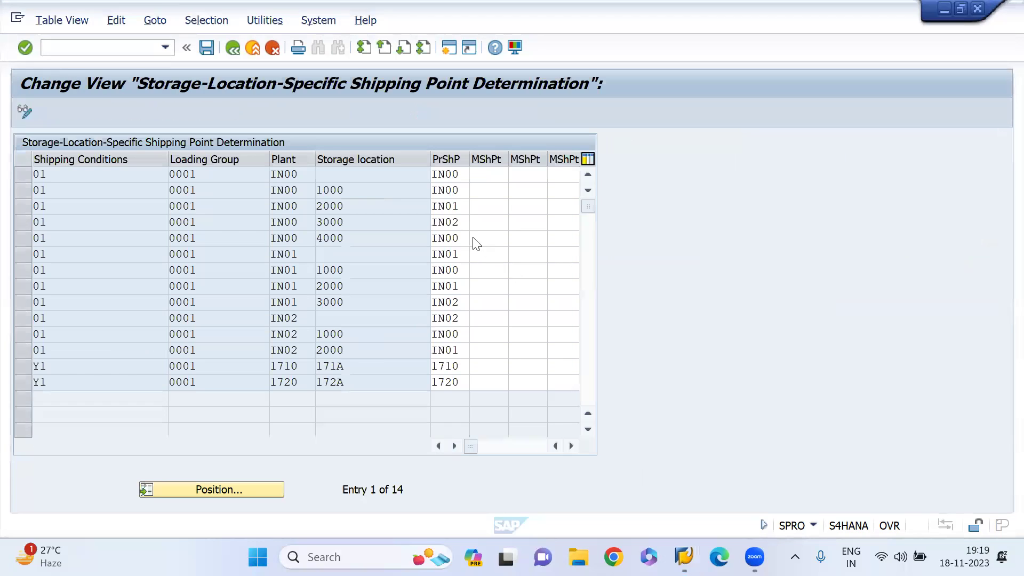
{"action": "left_click", "coordinate": [461, 192]}
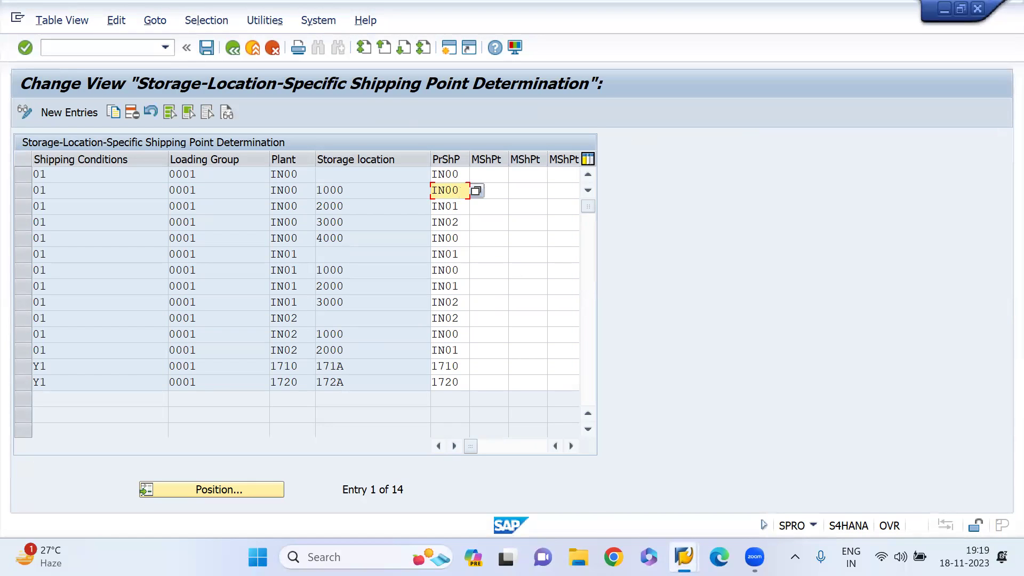
{"action": "mouse_move", "coordinate": [684, 557]}
{"action": "left_click", "coordinate": [831, 472]}
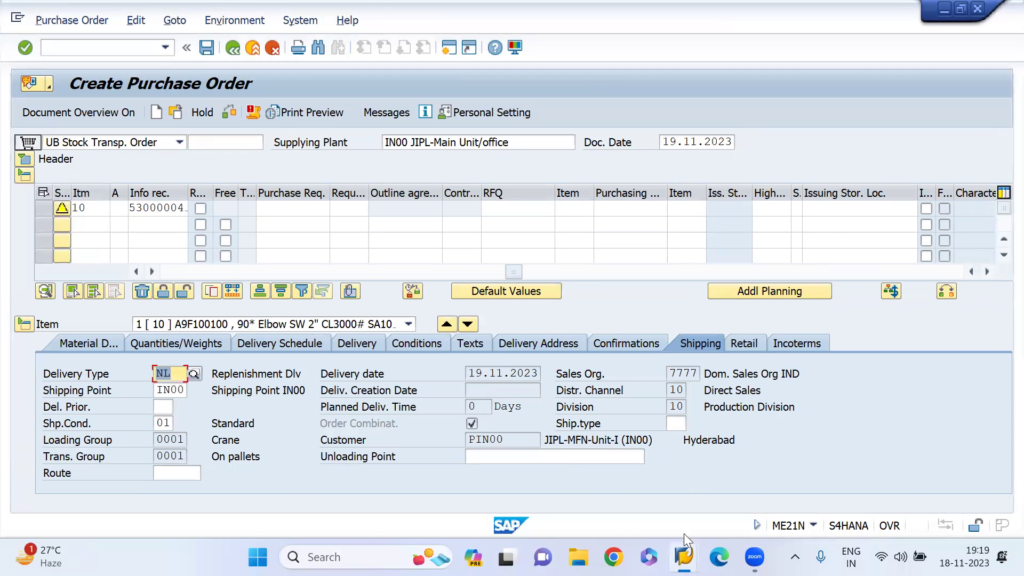
{"action": "mouse_move", "coordinate": [684, 555]}
{"action": "left_click", "coordinate": [653, 511]}
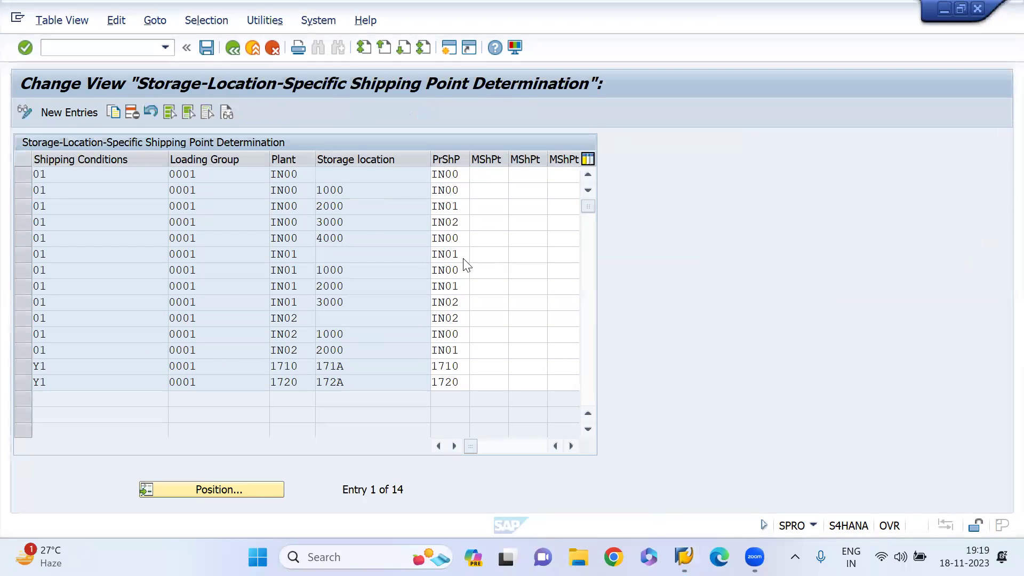
{"action": "left_click", "coordinate": [453, 208]}
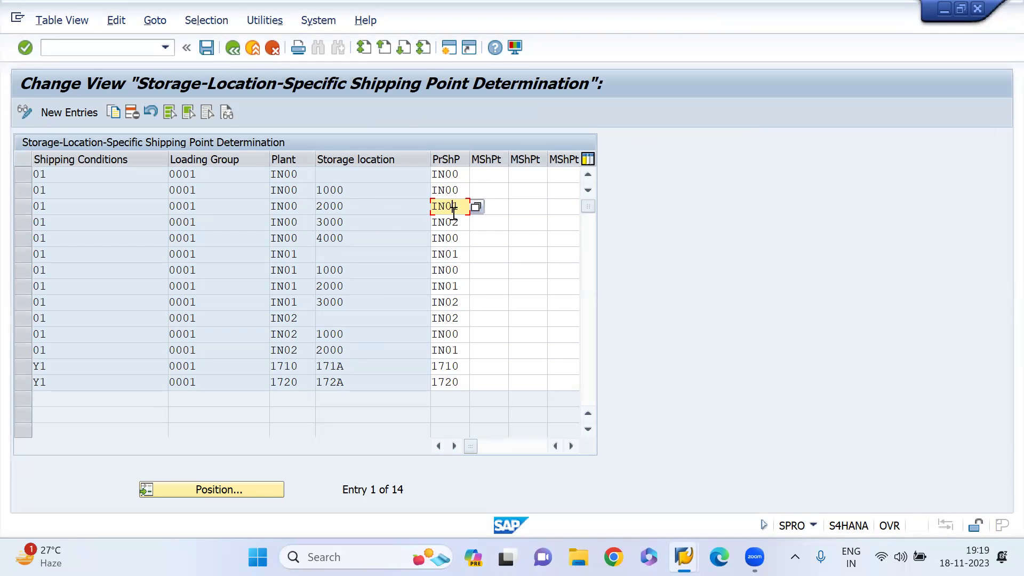
Step: Set item 10's issuing storage location to 2000 in the purchase order session and check the determined shipping point
{"action": "mouse_move", "coordinate": [685, 557]}
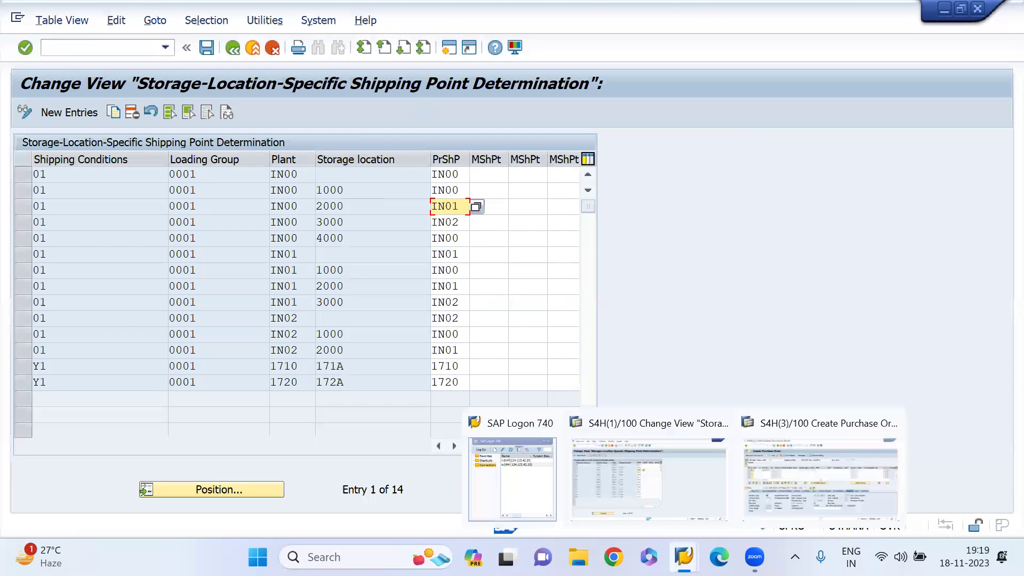
{"action": "left_click", "coordinate": [843, 487]}
{"action": "left_click", "coordinate": [851, 210]}
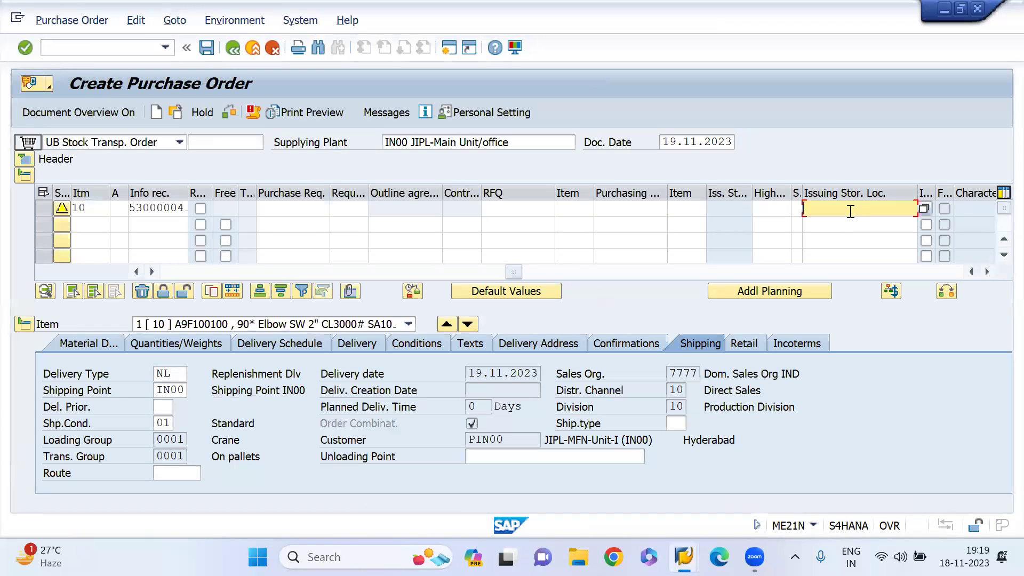
{"action": "type", "text": "2000"}
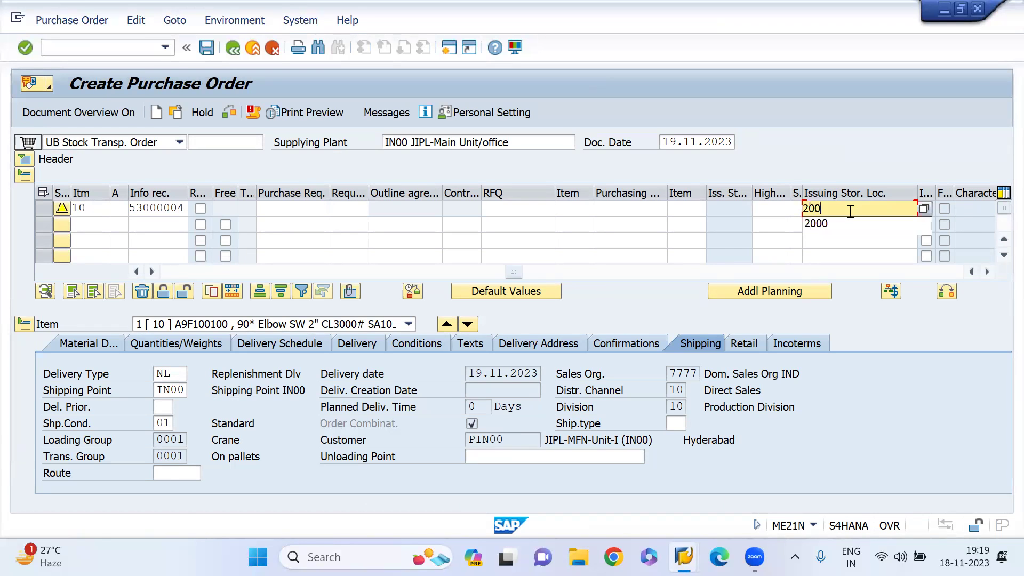
{"action": "key", "text": "Return"}
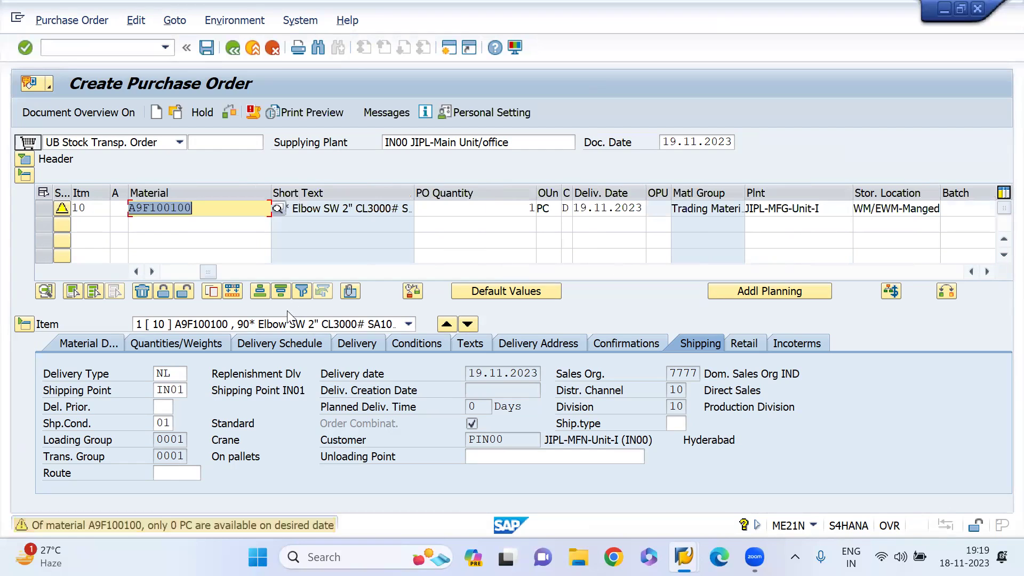
{"action": "left_click", "coordinate": [182, 390]}
Step: Check the proposed shipping point of plant IN00, storage location 3000 in the customizing session
{"action": "left_click", "coordinate": [685, 557]}
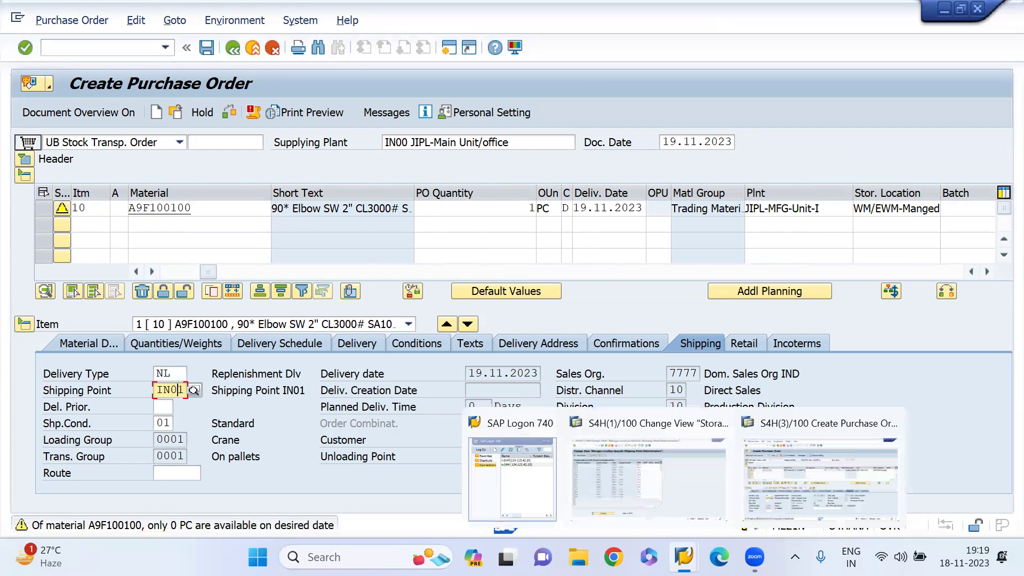
{"action": "left_click", "coordinate": [655, 457]}
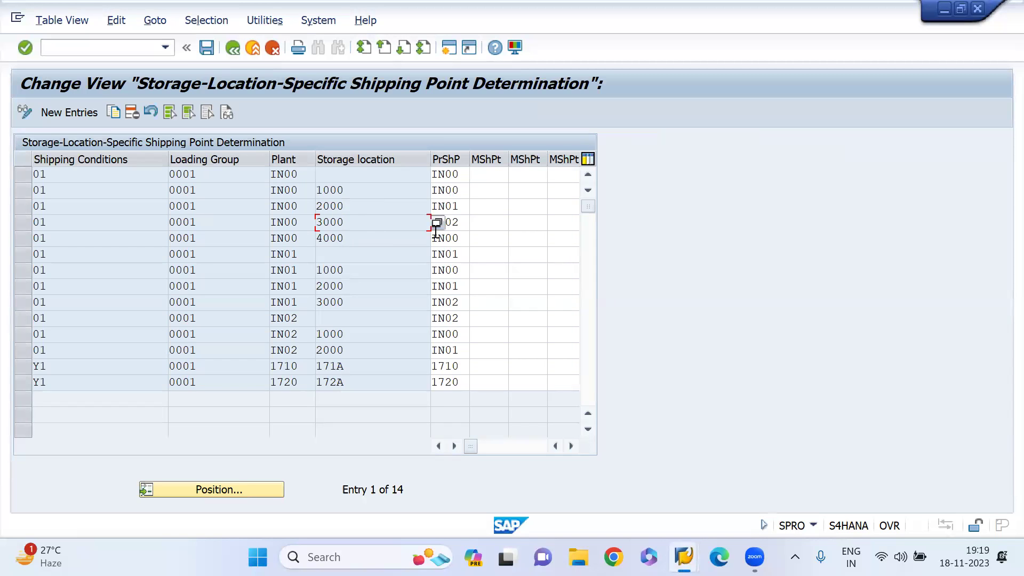
{"action": "left_click", "coordinate": [461, 225]}
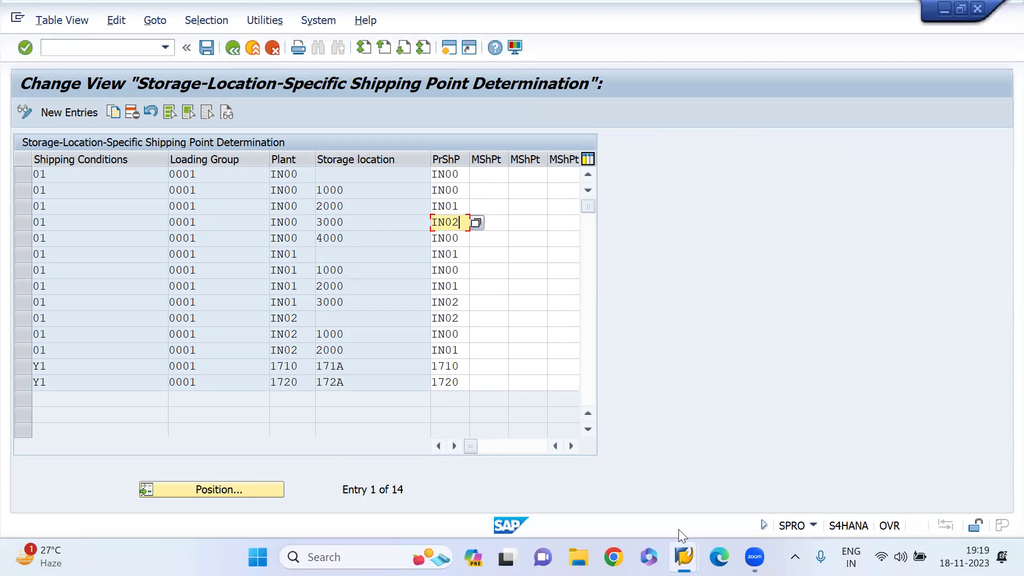
Step: Return to the purchase order session and set item 10's issuing storage location to 3000
{"action": "mouse_move", "coordinate": [685, 557]}
{"action": "left_click", "coordinate": [830, 474]}
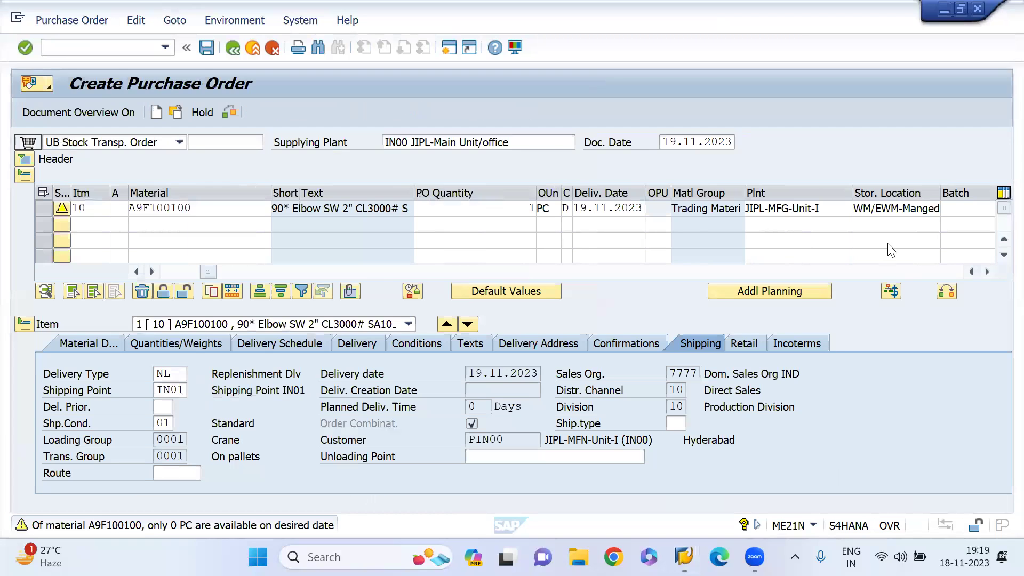
{"action": "left_click", "coordinate": [987, 277]}
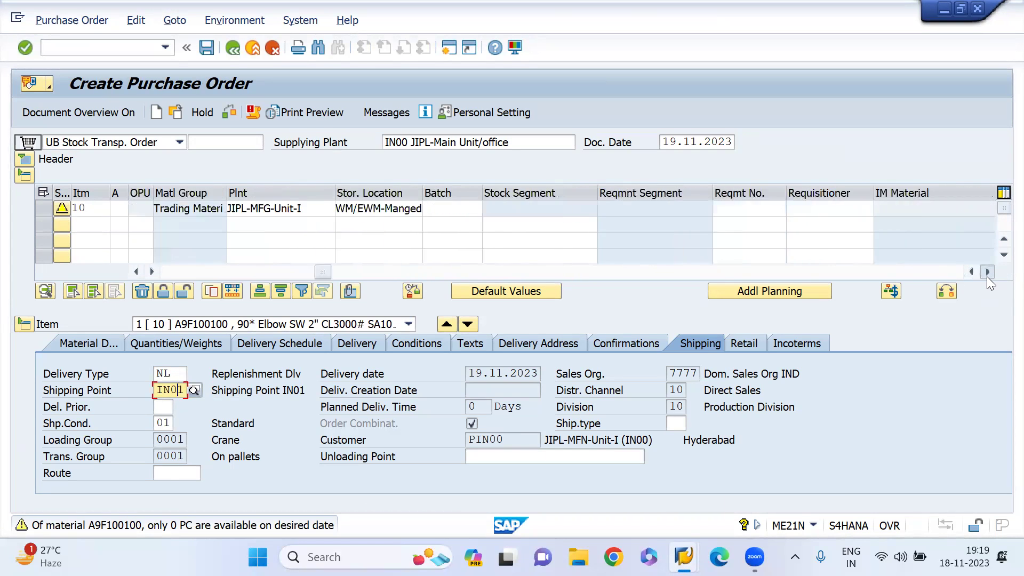
{"action": "left_click", "coordinate": [987, 277]}
{"action": "left_click", "coordinate": [987, 276]}
{"action": "left_click", "coordinate": [987, 276]}
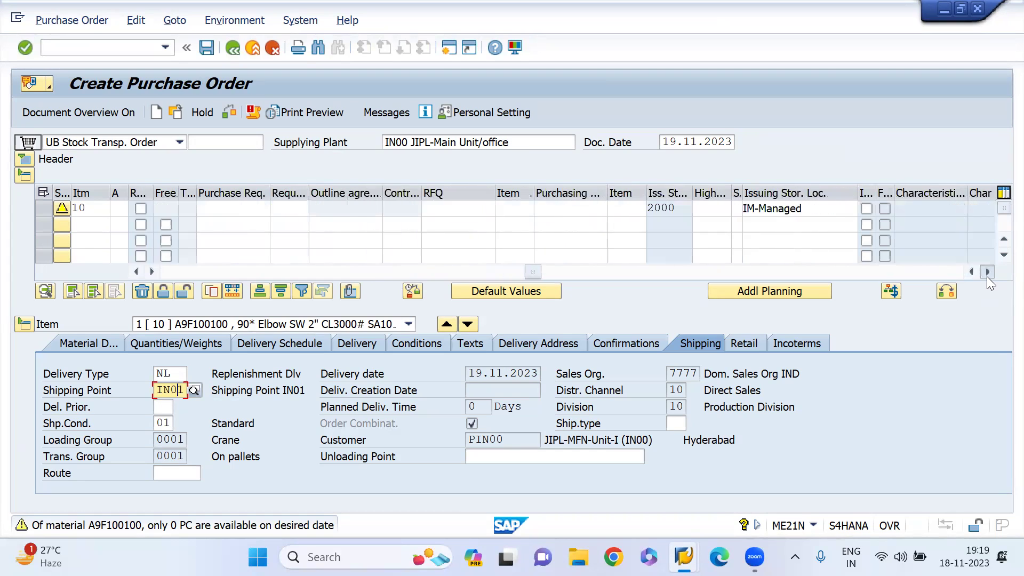
{"action": "left_click", "coordinate": [987, 277]}
{"action": "left_click", "coordinate": [786, 220]}
{"action": "double_click", "coordinate": [780, 209]}
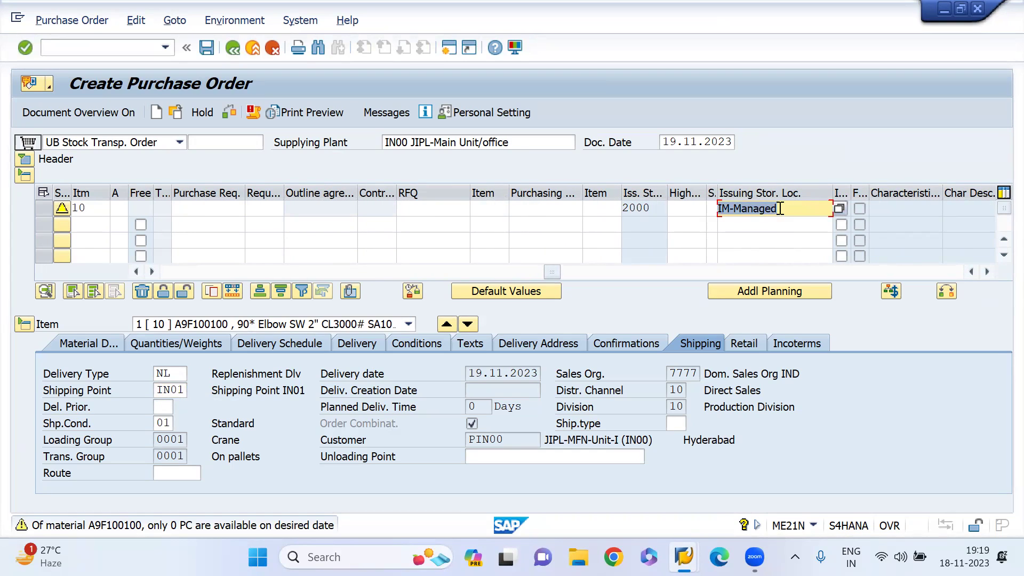
{"action": "type", "text": "4"}
{"action": "key", "text": "BackSpace"}
{"action": "type", "text": "3000"}
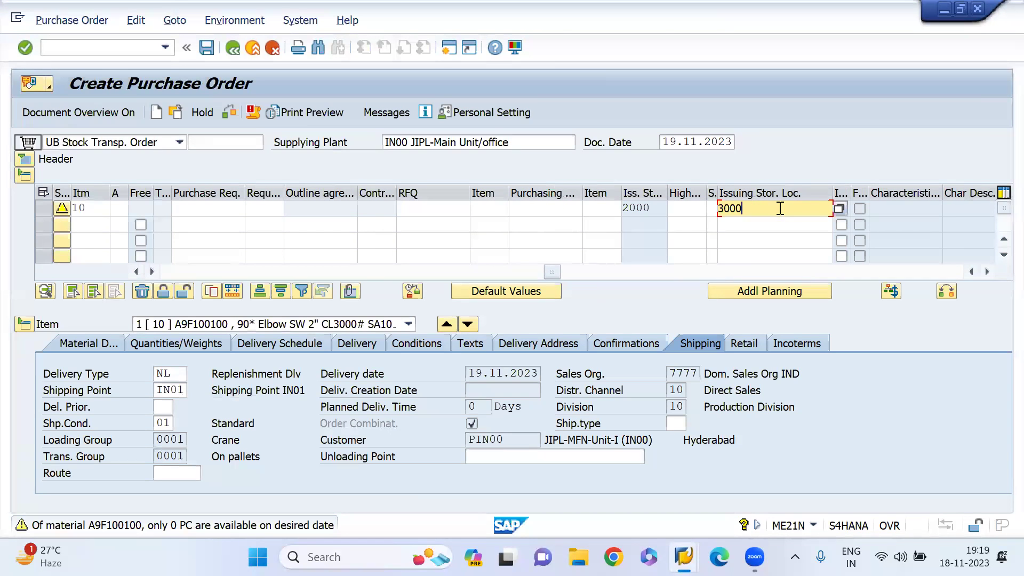
{"action": "key", "text": "Return"}
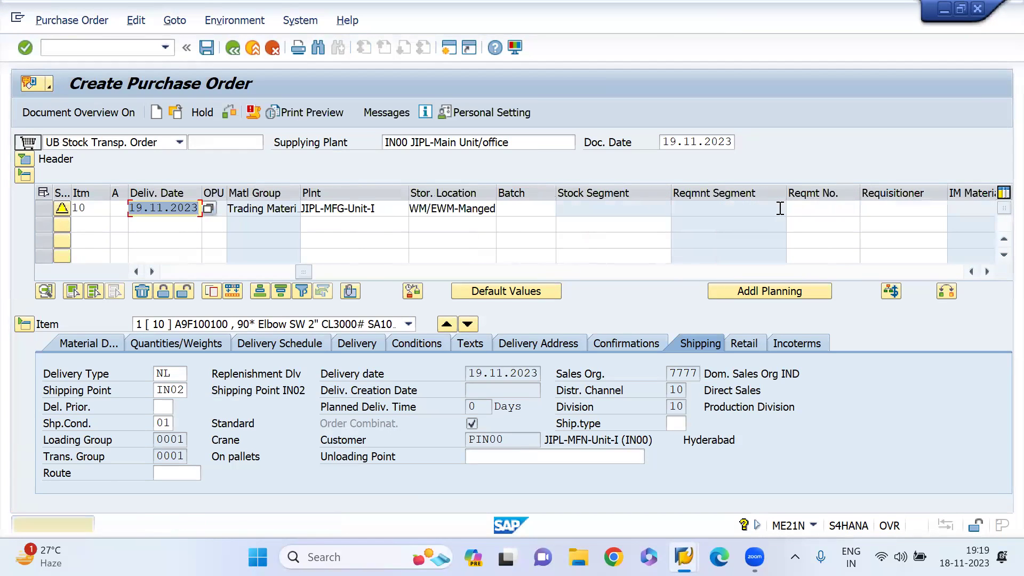
Step: Check the proposed shipping point of plant IN00, storage location 4000 in the customizing session
{"action": "mouse_move", "coordinate": [684, 557]}
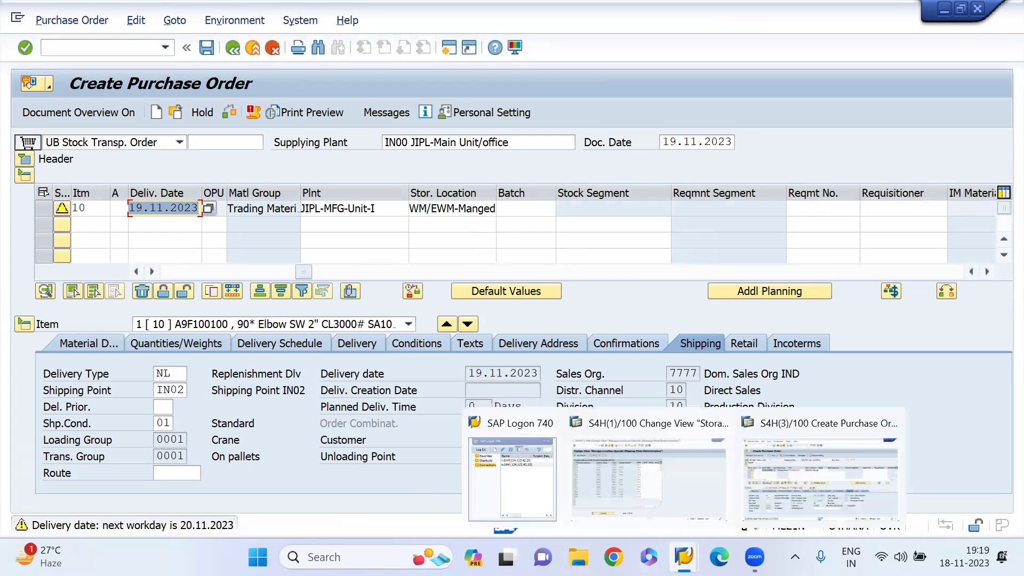
{"action": "left_click", "coordinate": [630, 468]}
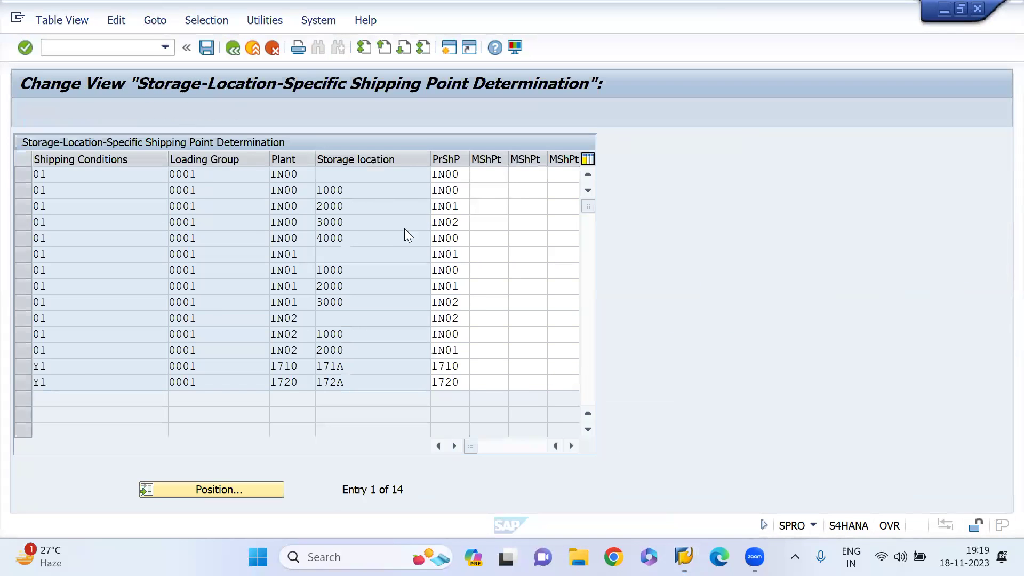
{"action": "left_click", "coordinate": [358, 234]}
{"action": "left_click", "coordinate": [459, 236]}
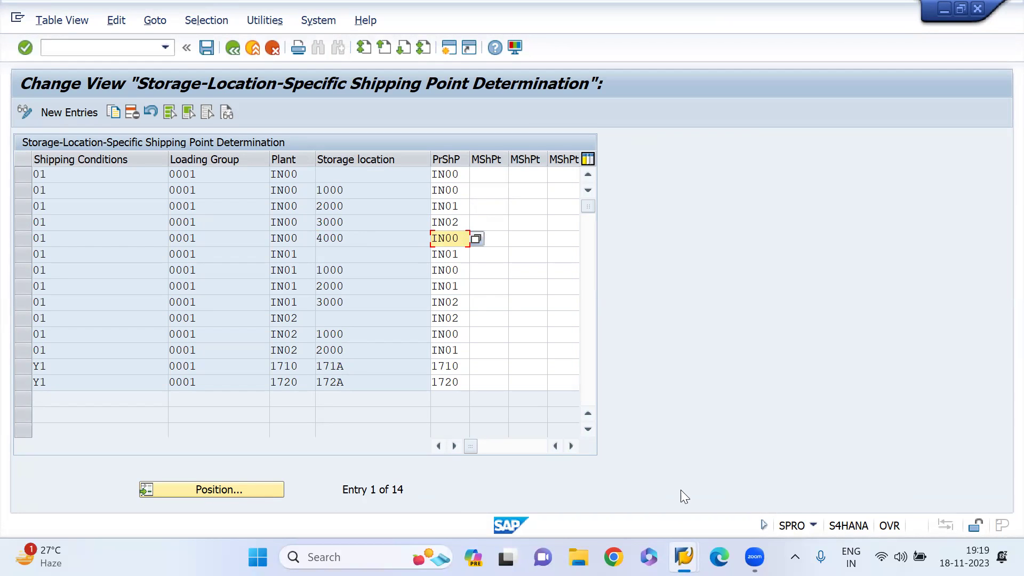
Step: Return to the purchase order session, set item 10's issuing storage location to 4000 and check the determined shipping point
{"action": "mouse_move", "coordinate": [685, 557]}
{"action": "left_click", "coordinate": [859, 437]}
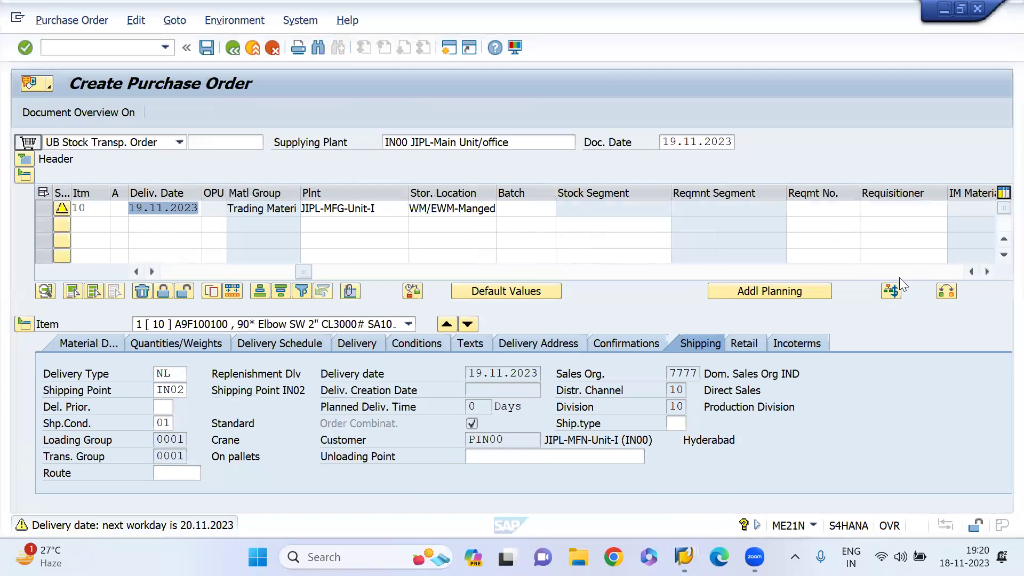
{"action": "left_click", "coordinate": [988, 271]}
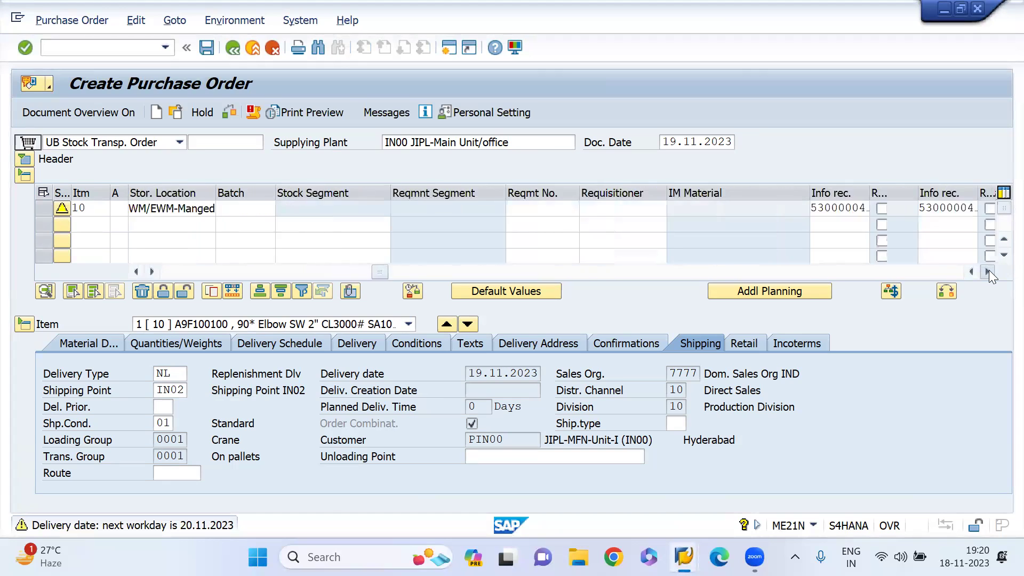
{"action": "left_click", "coordinate": [988, 271]}
{"action": "triple_click", "coordinate": [800, 208]}
{"action": "type", "text": "4000"}
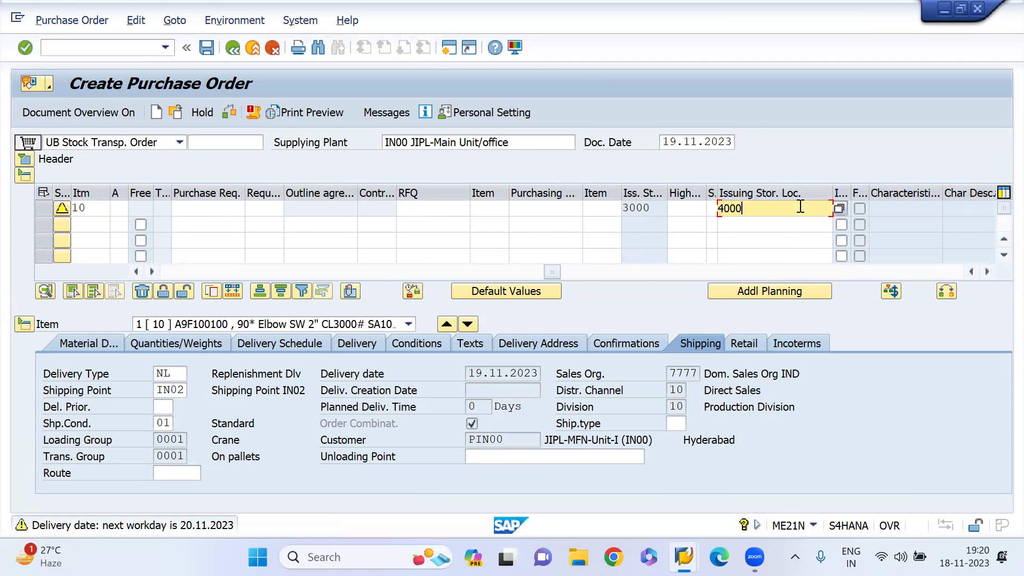
{"action": "key", "text": "Return"}
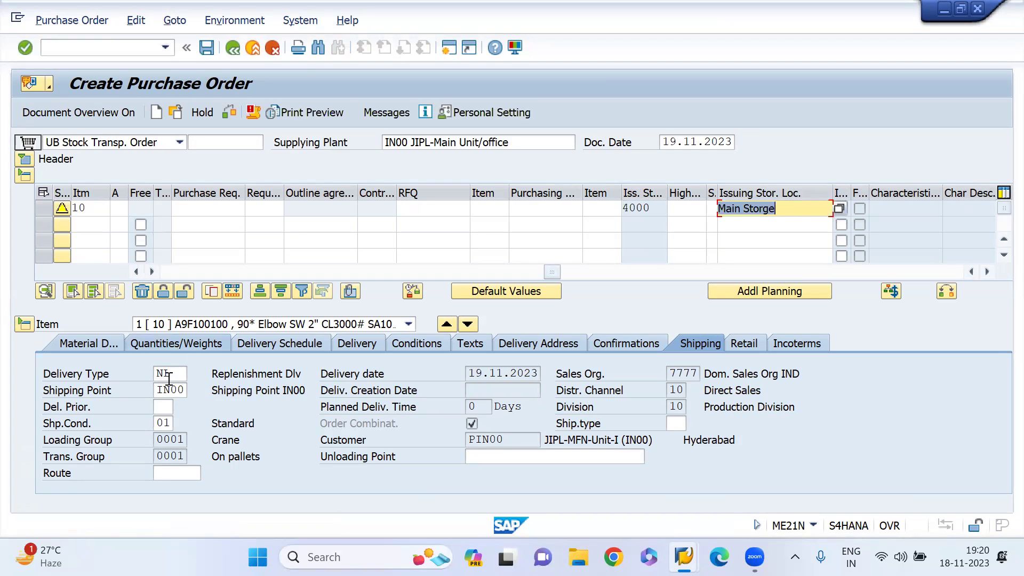
{"action": "left_click", "coordinate": [169, 390]}
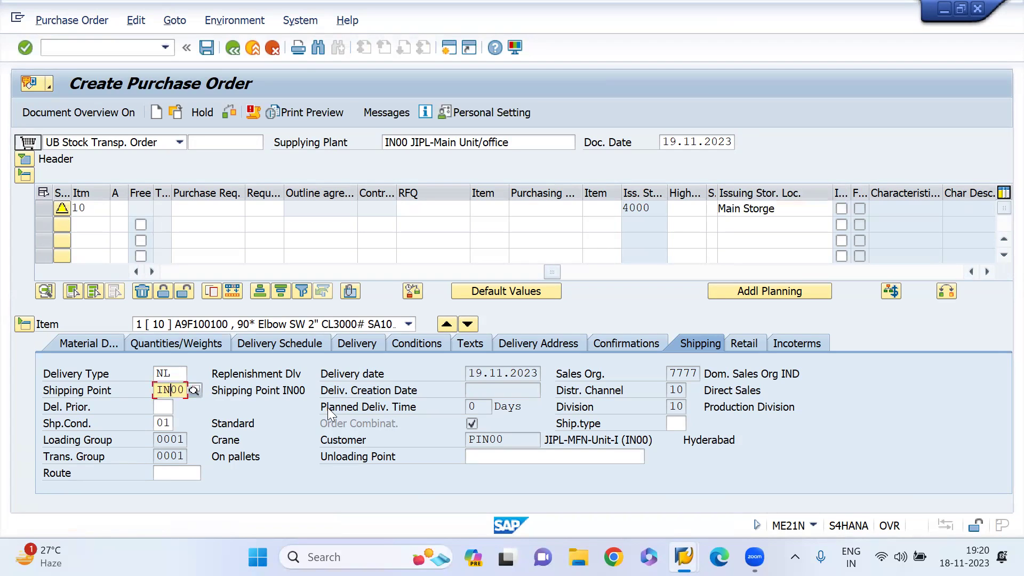